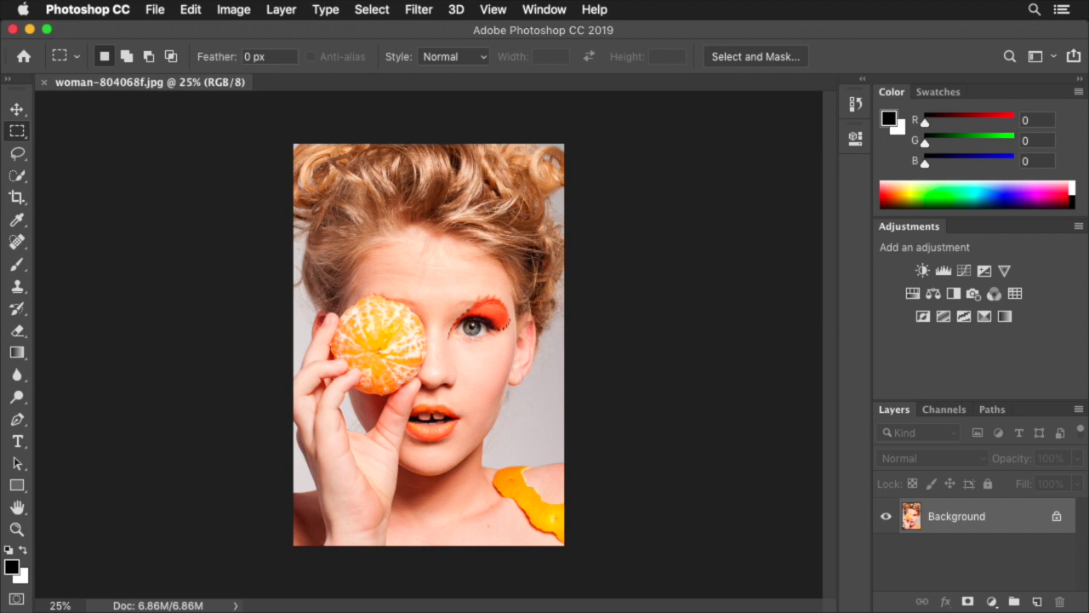
# - Set the foreground color to a dark gray with 25% brightness (#404040)
pyautogui.press('super+KP_0')
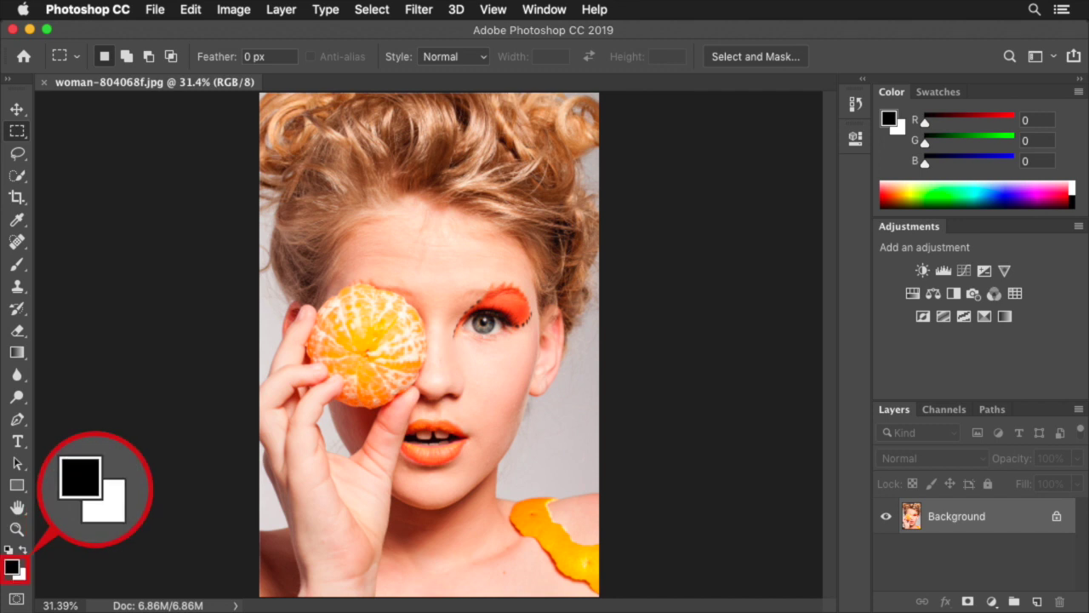
pyautogui.click(12, 568)
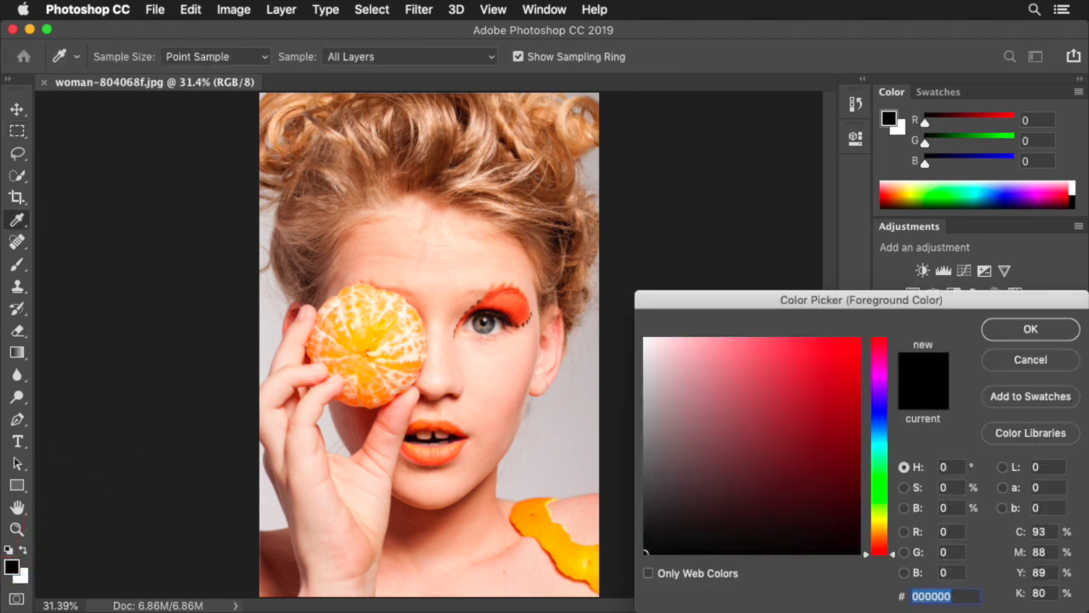
pyautogui.click(951, 508)
pyautogui.write('25')
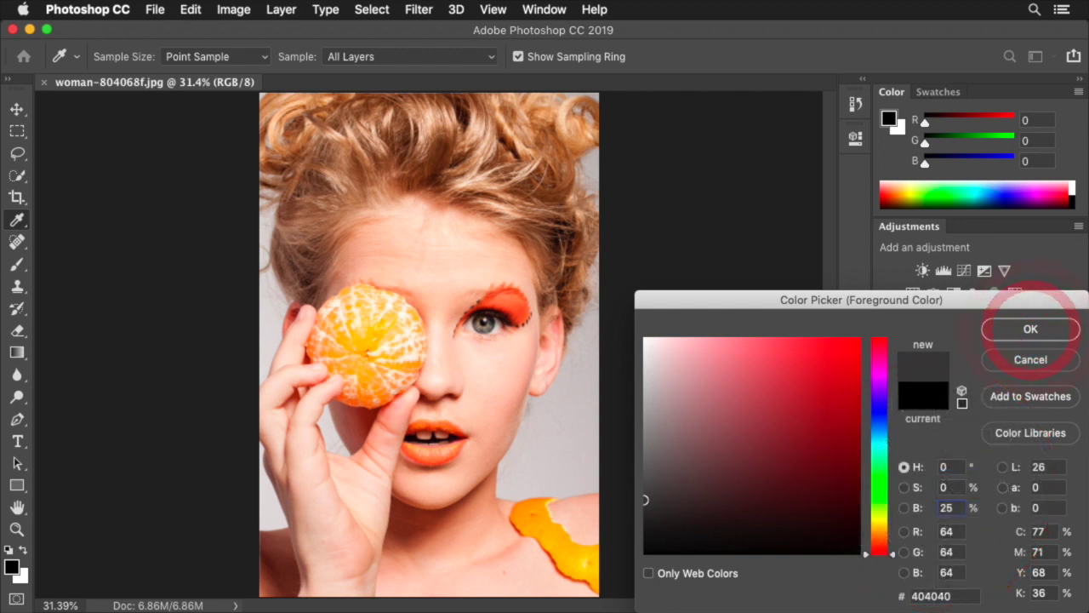
pyautogui.click(1030, 329)
pyautogui.press('m')
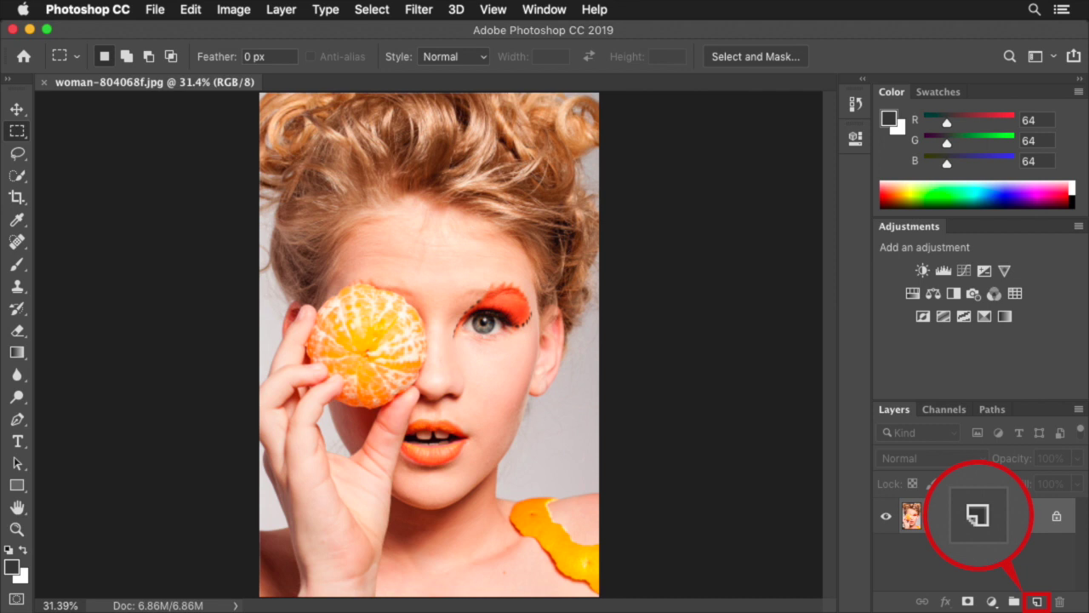
# - Add a new layer above the Background and fill it with the foreground color in Normal mode at 100% opacity
pyautogui.click(1037, 602)
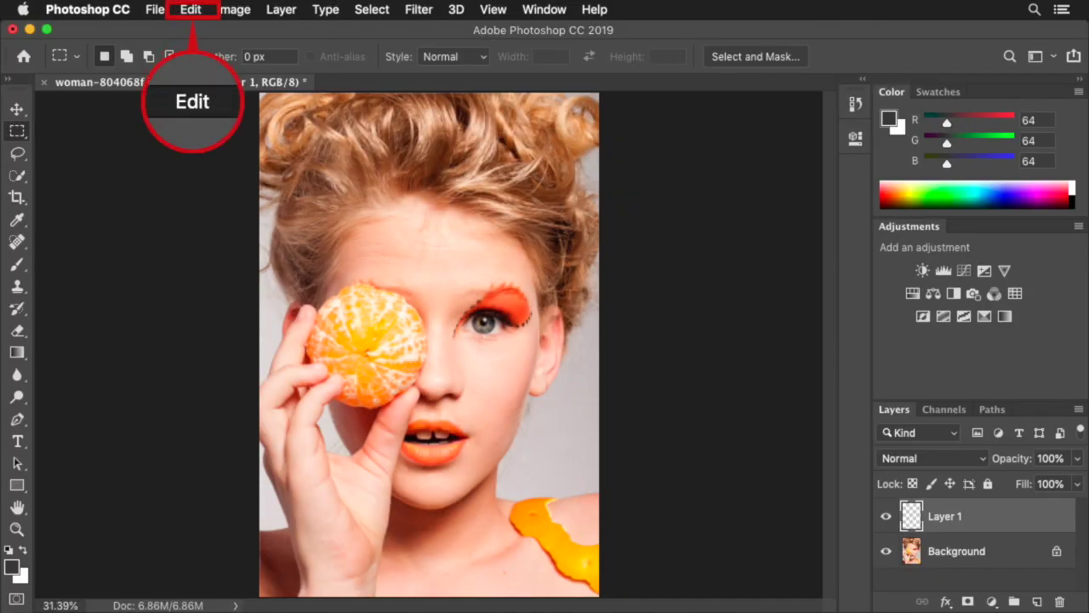
pyautogui.click(191, 10)
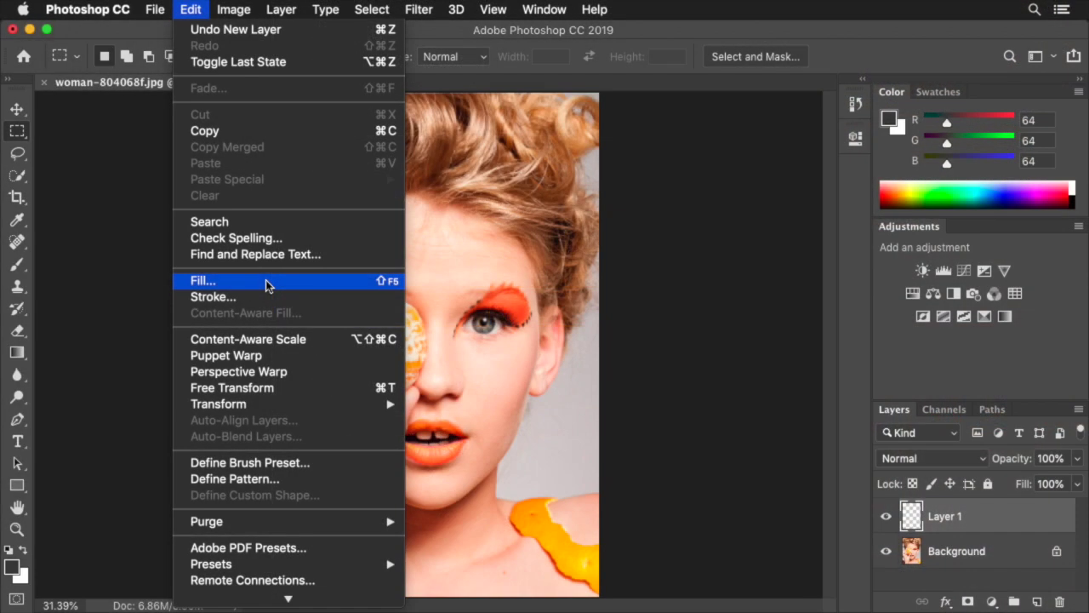
pyautogui.click(267, 284)
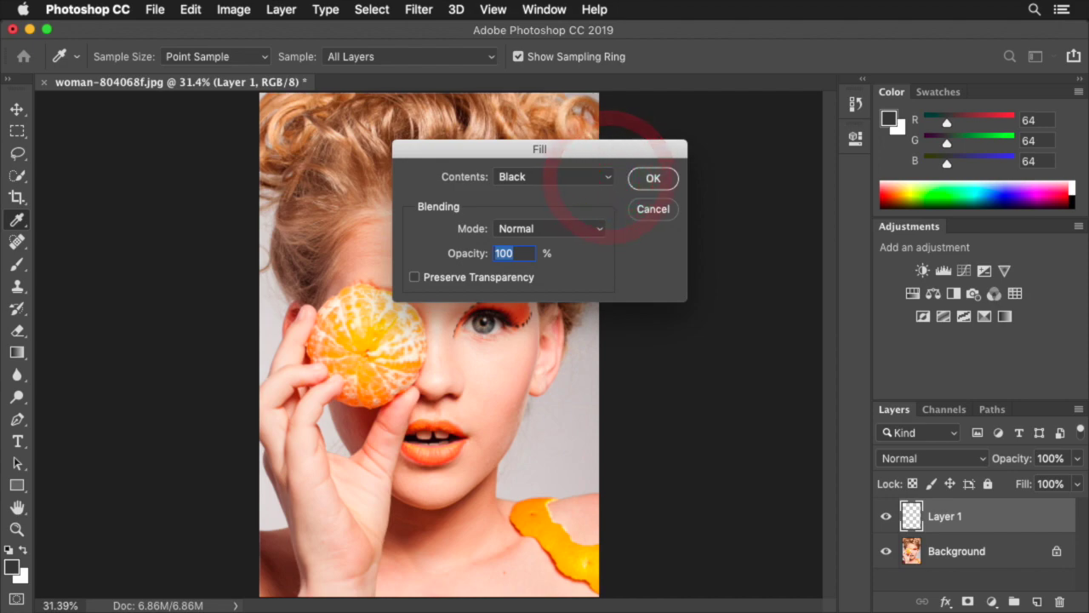
pyautogui.click(607, 177)
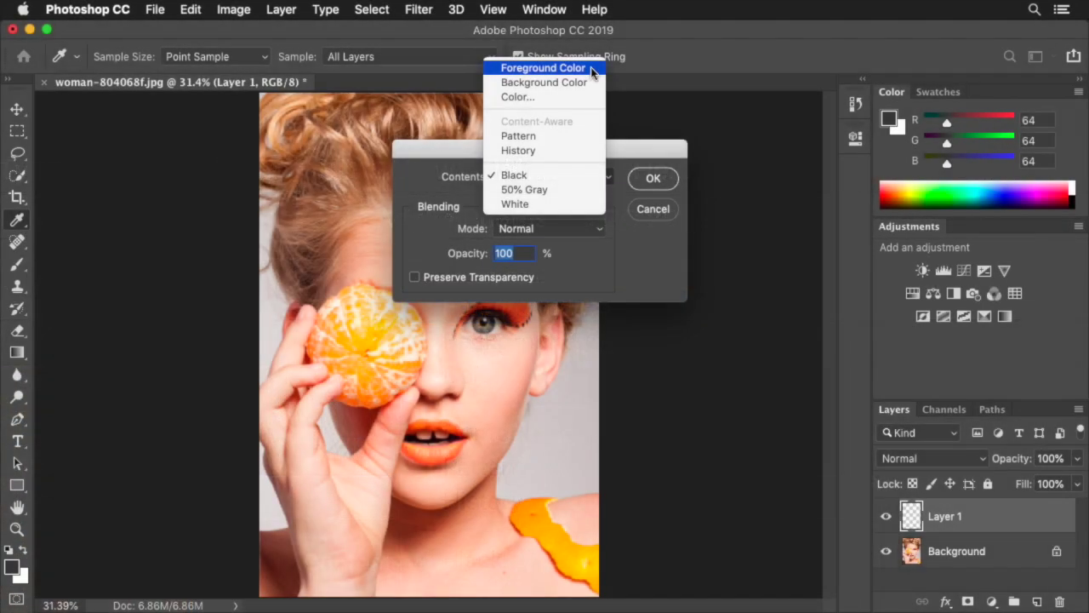
pyautogui.click(593, 70)
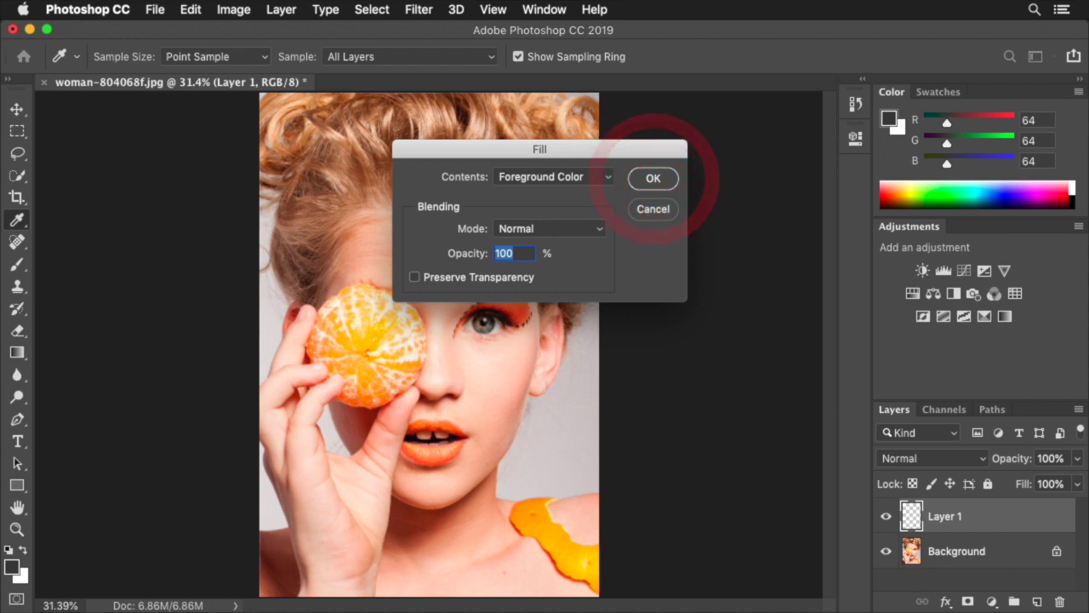
pyautogui.click(663, 179)
pyautogui.press('m')
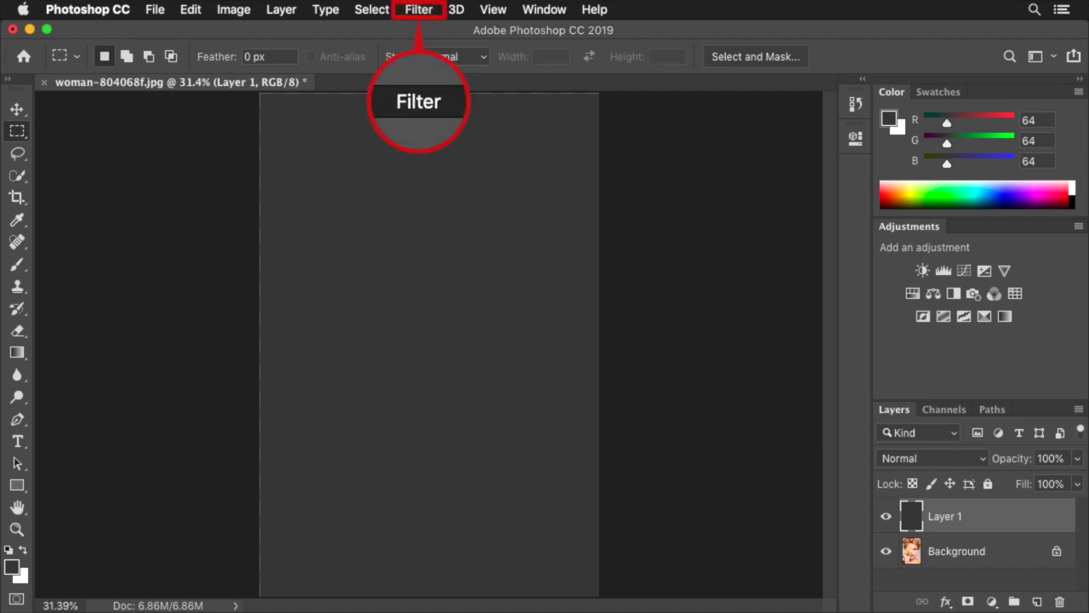
# - Convert the gray-filled Layer 1 into a smart object for re-editable Smart Filters
pyautogui.click(419, 9)
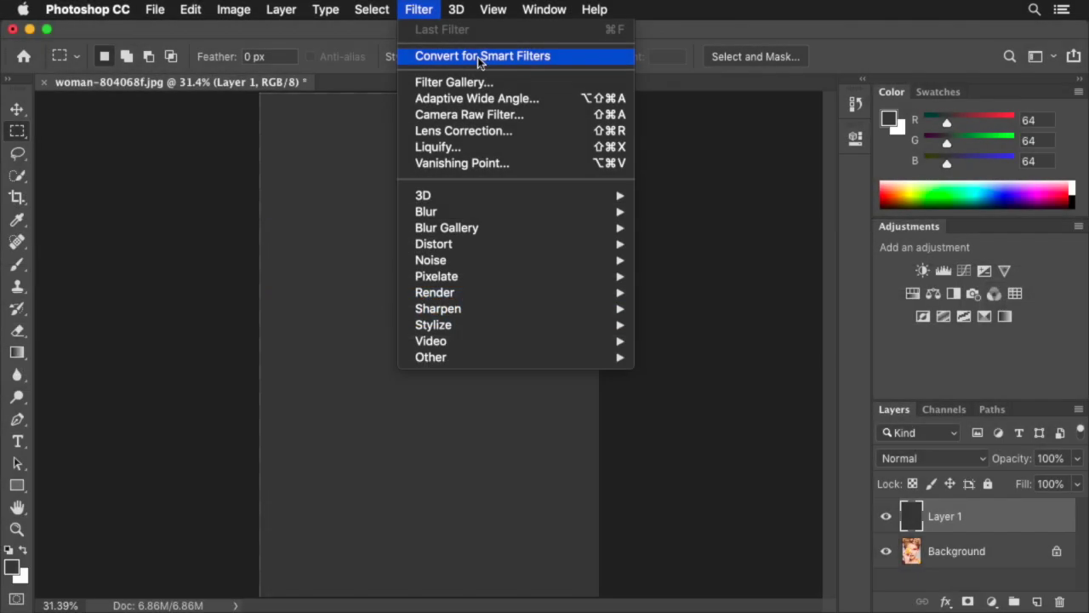
pyautogui.click(457, 306)
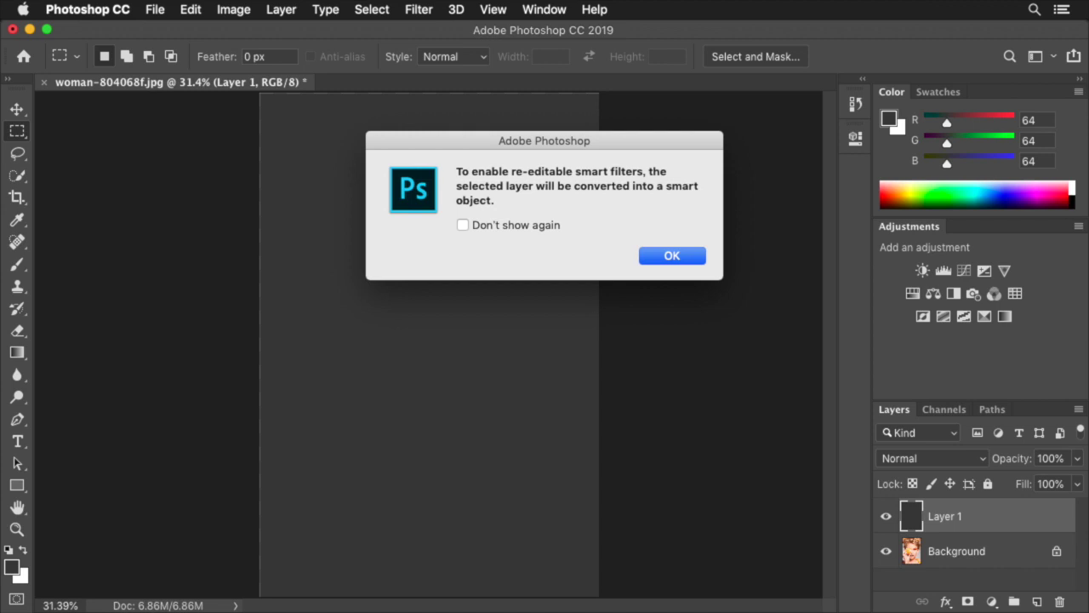
pyautogui.click(672, 256)
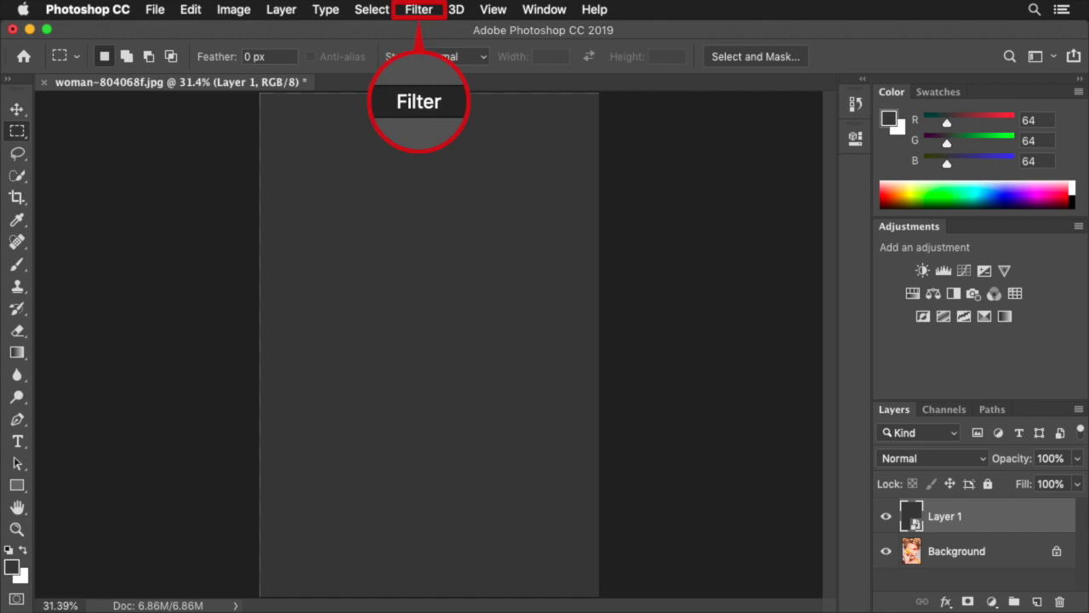
# - Apply the Color Halftone filter to Layer 1 to generate a grid of black dots on white
pyautogui.click(421, 11)
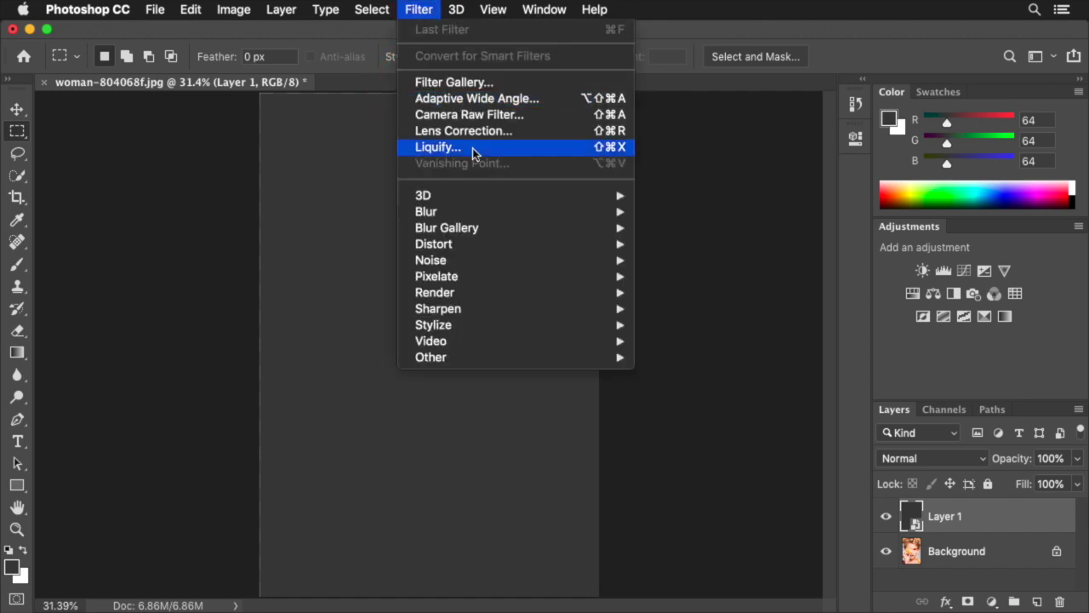
pyautogui.moveTo(521, 282)
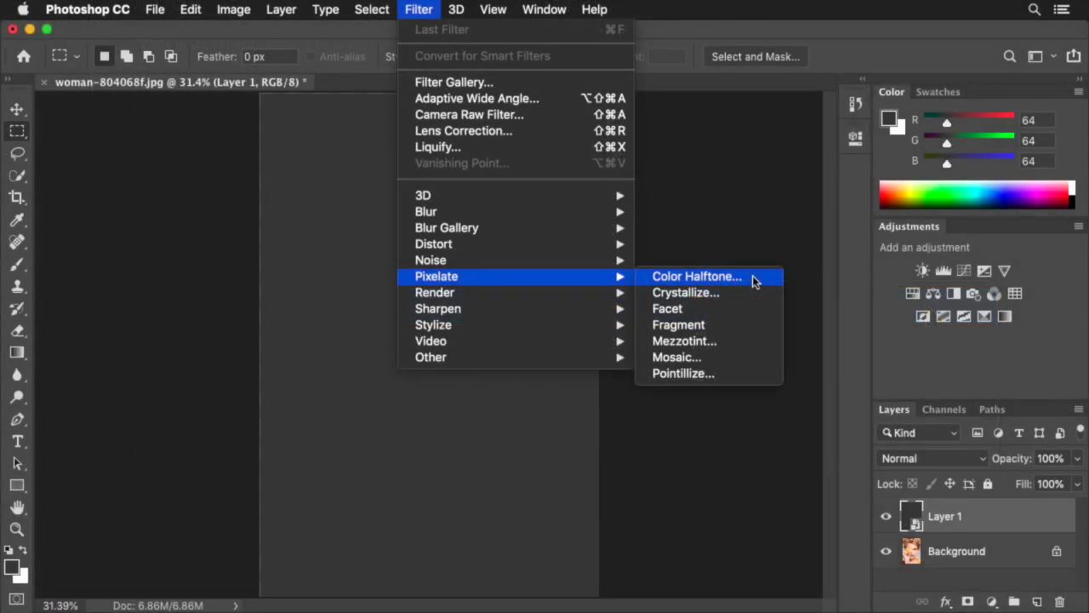
pyautogui.click(753, 279)
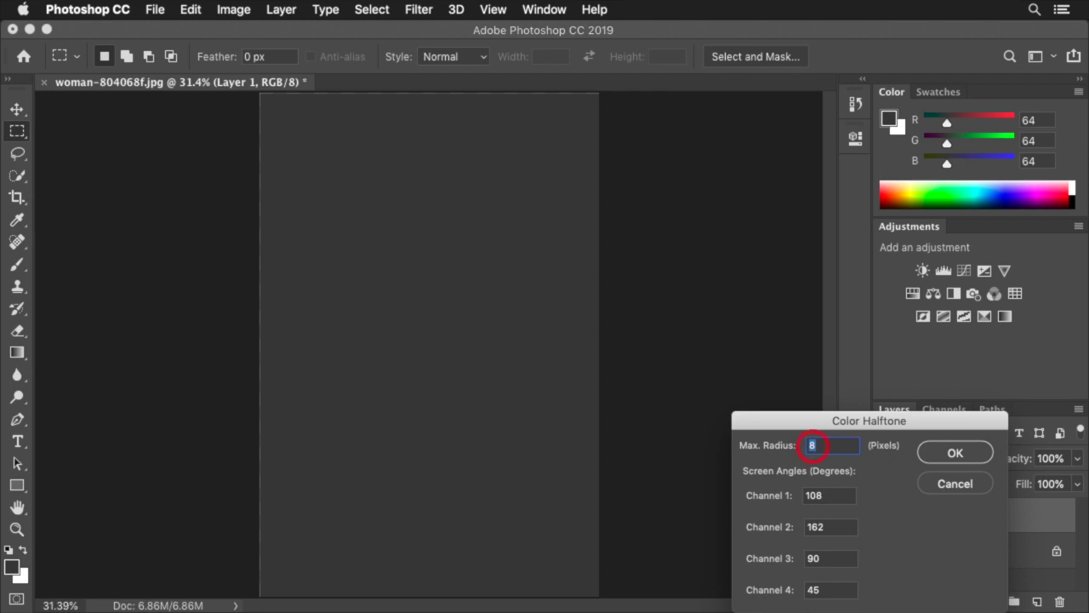
pyautogui.doubleClick(813, 446)
pyautogui.click(966, 451)
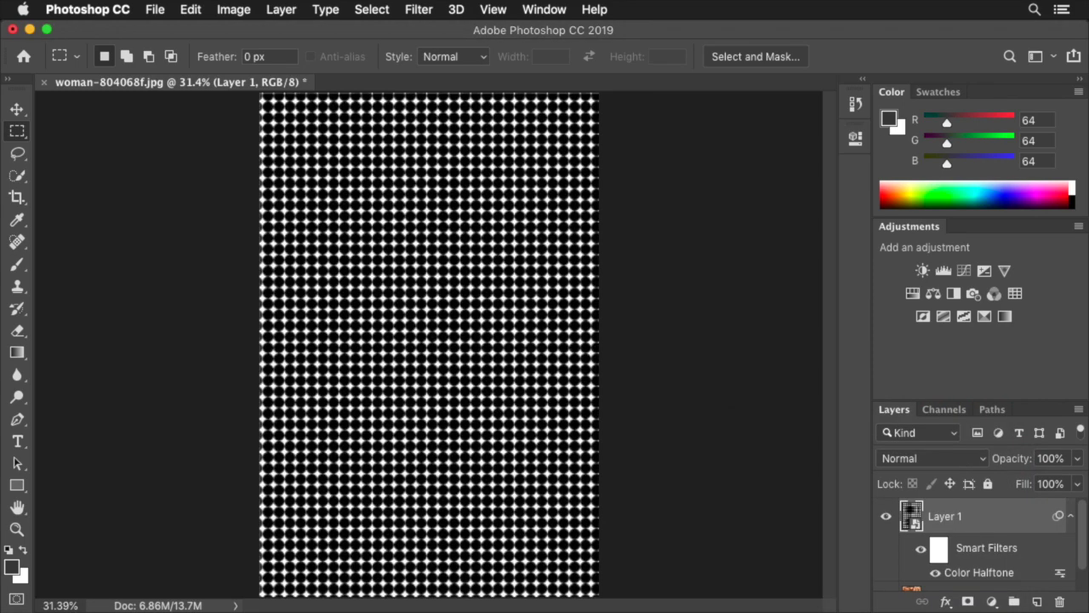
# - Examine the halftone dot pattern on Layer 1 up close
pyautogui.press('super+KP_Add')
pyautogui.press('super+KP_Add')
pyautogui.press('super+KP_Add')
pyautogui.press('super+KP_Add')
pyautogui.press('super+KP_Add')
pyautogui.press('super+KP_Add')
pyautogui.press('super+KP_Add')
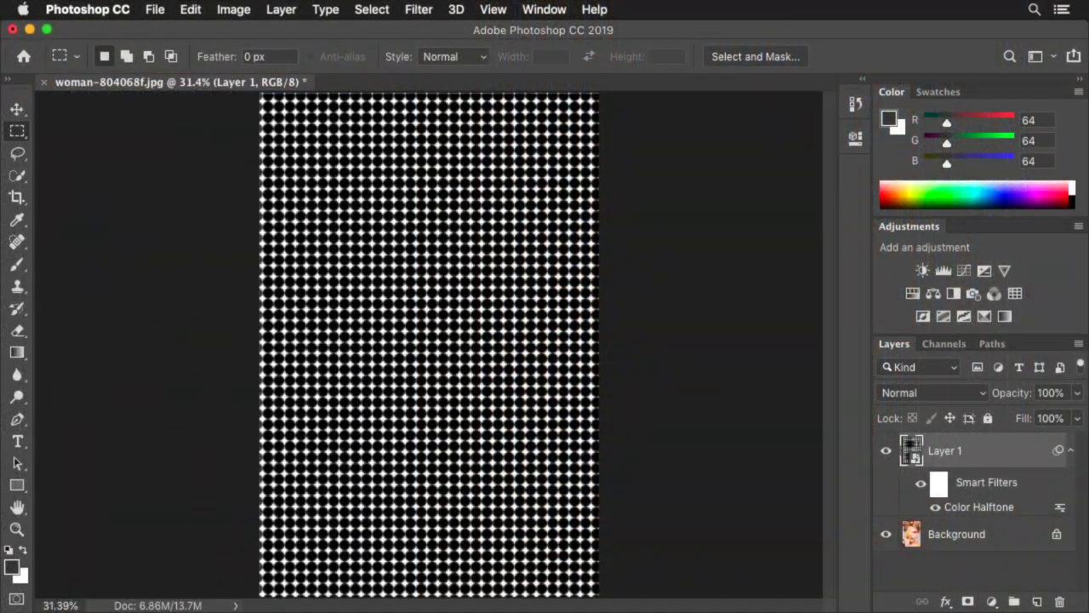
# - Offset Layer 1's dot pattern 29 pixels right and 9 pixels down, with undefined areas wrapped around
pyautogui.press('super+KP_Add')
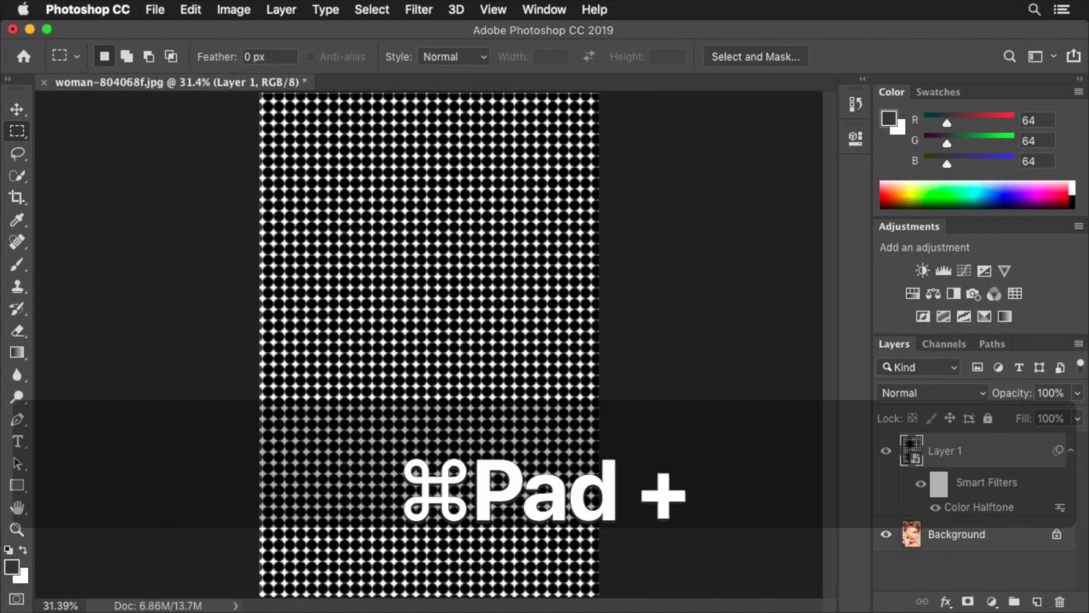
pyautogui.press('super+KP_Add')
pyautogui.press('super+KP_Add')
pyautogui.press('super+KP_Add')
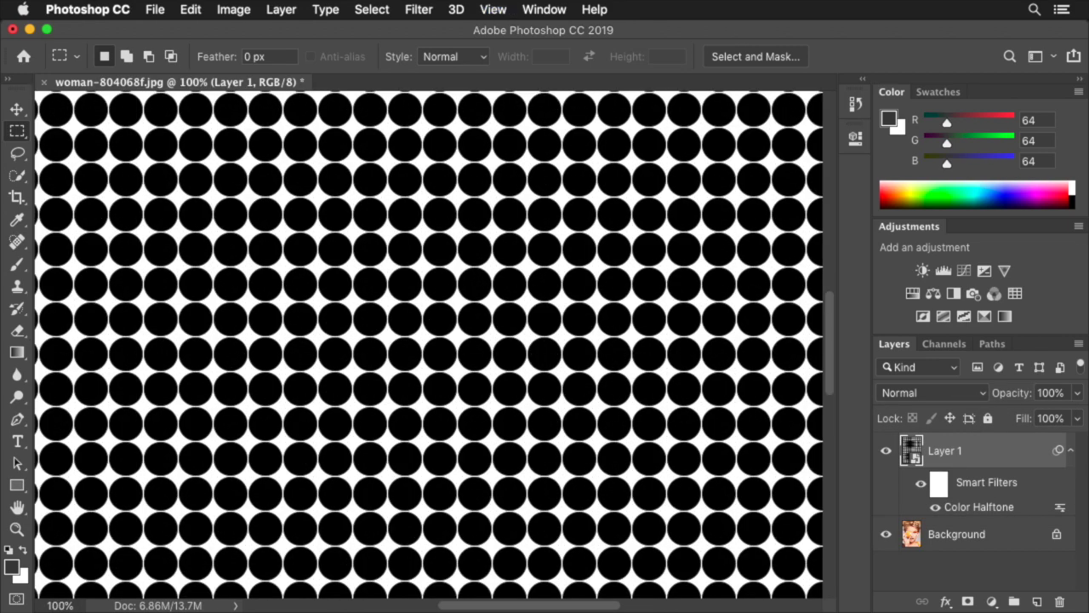
pyautogui.press('super+KP_Add')
pyautogui.press('super+KP_Add')
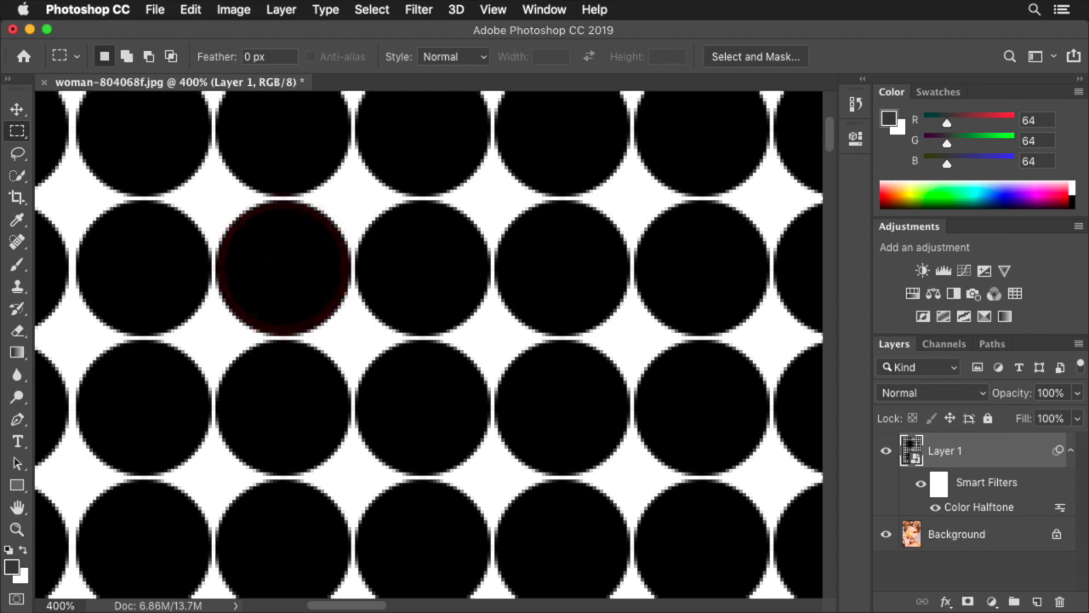
pyautogui.press('space')
pyautogui.moveTo(282, 267); pyautogui.dragTo(440, 323)
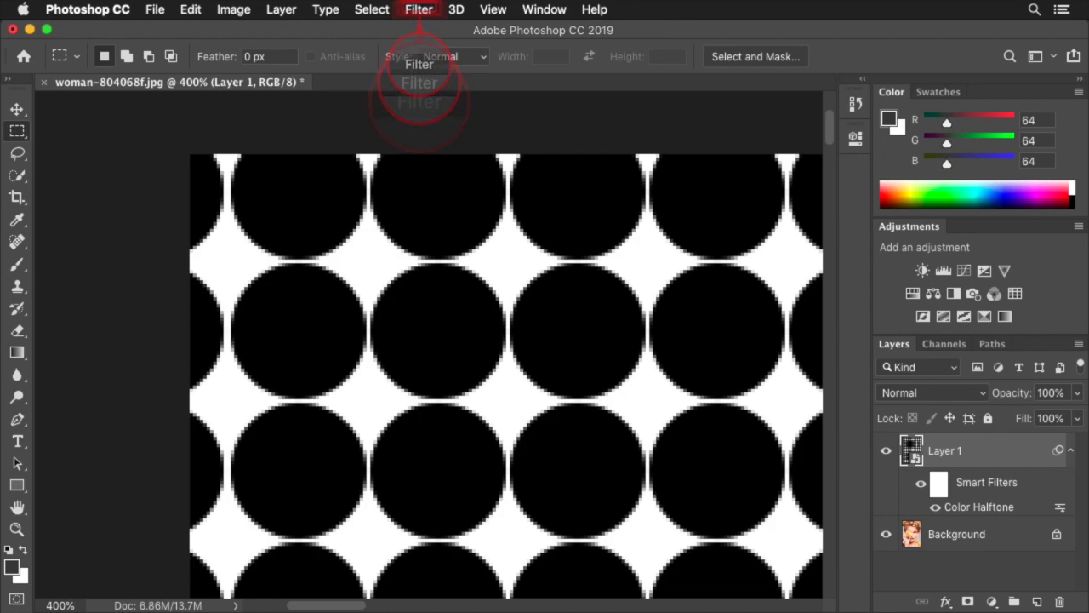
pyautogui.click(419, 10)
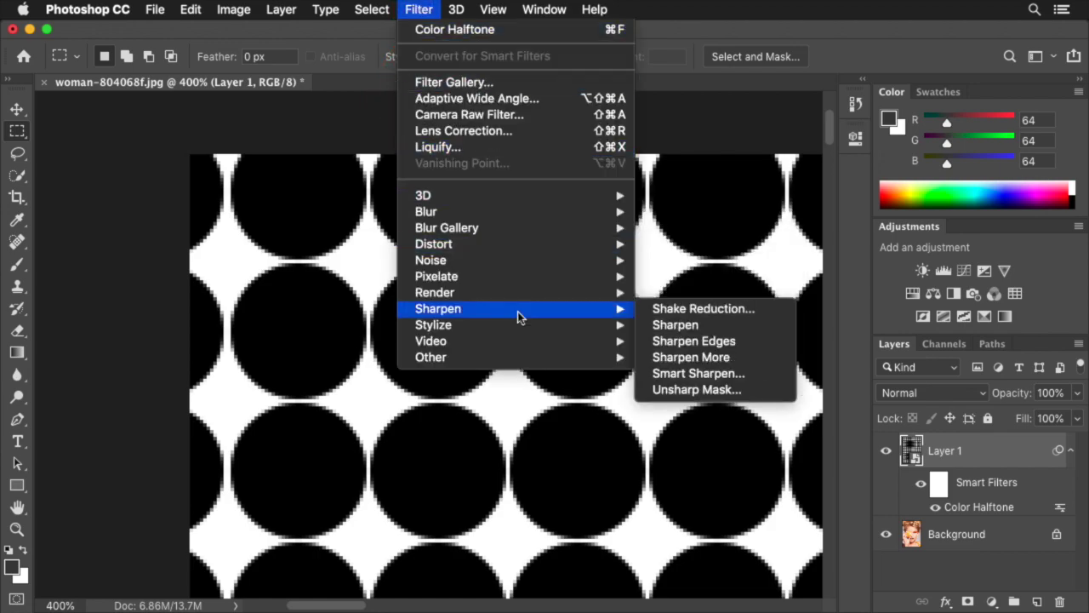
pyautogui.moveTo(550, 362)
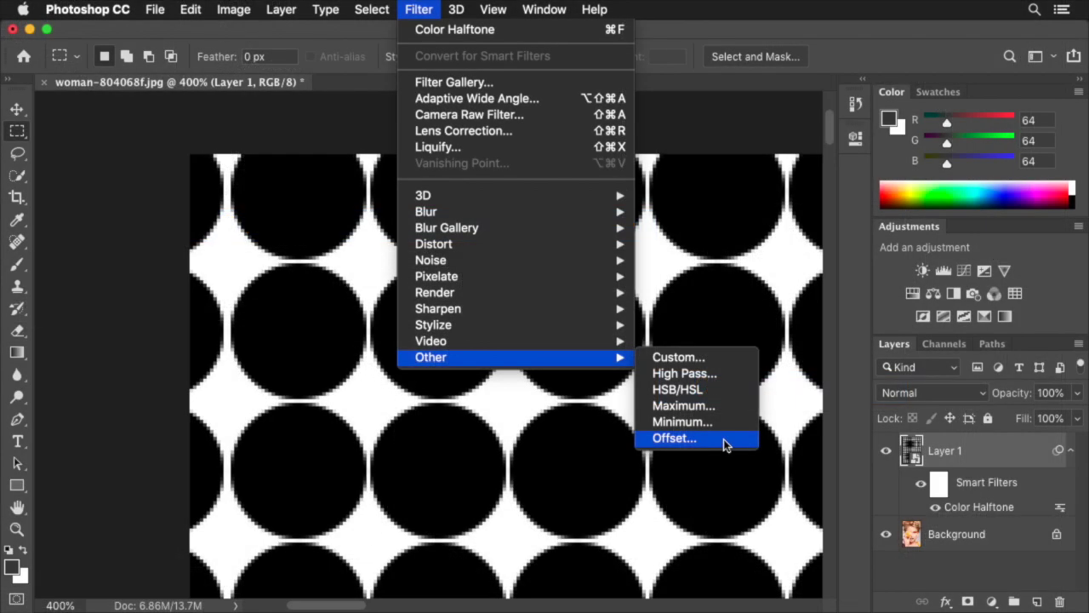
pyautogui.click(838, 398)
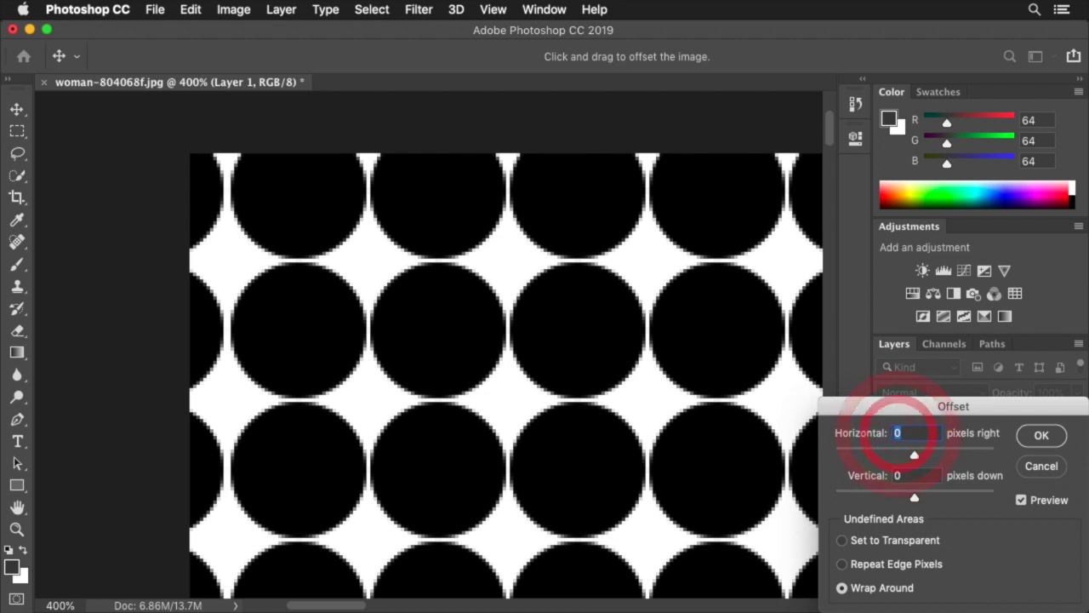
pyautogui.write('29')
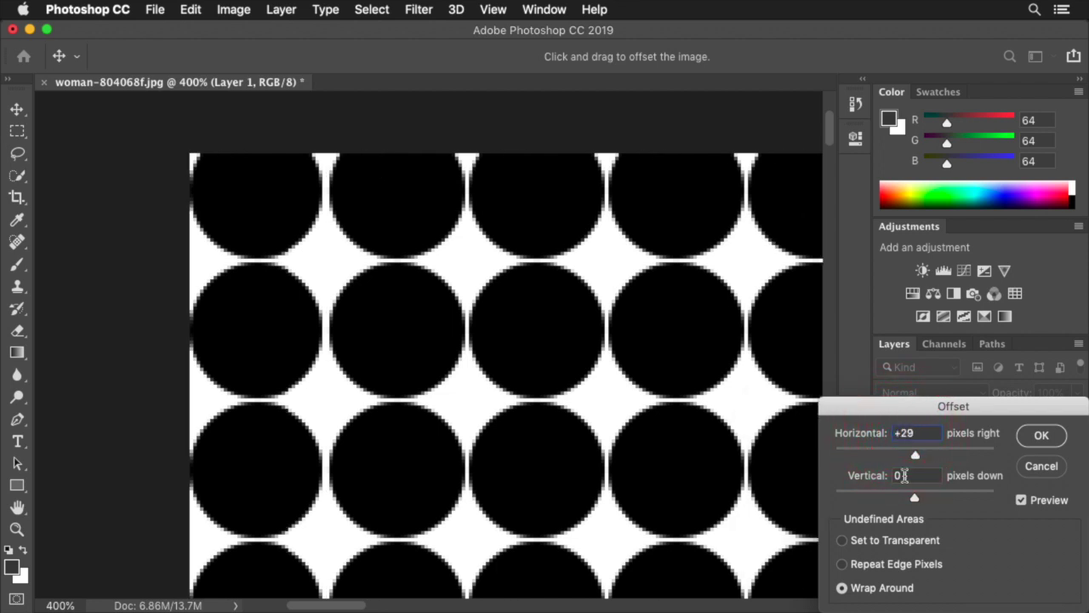
pyautogui.write('9')
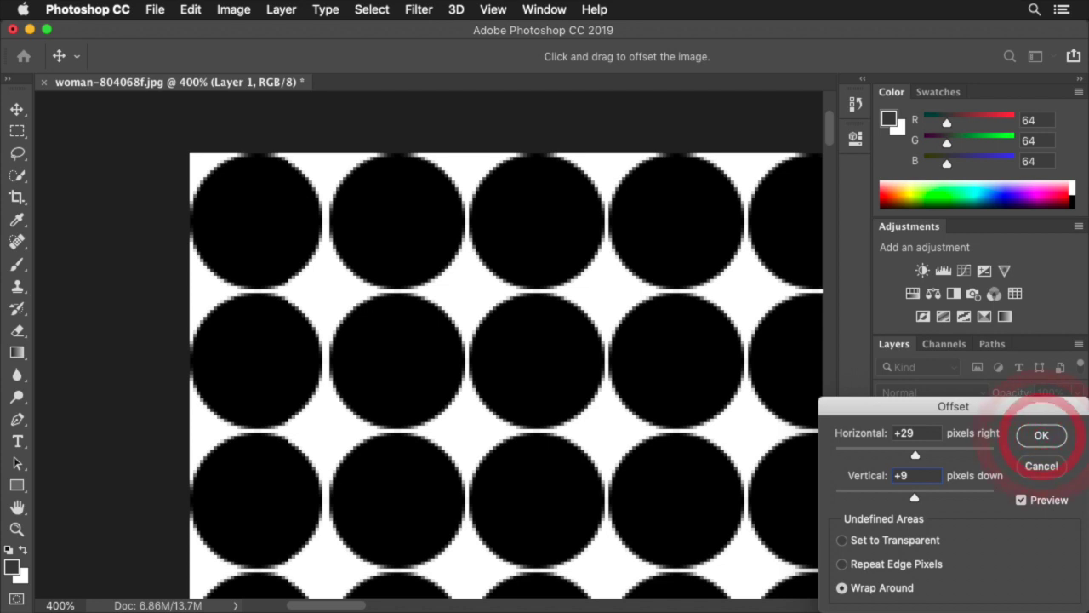
pyautogui.press('Return')
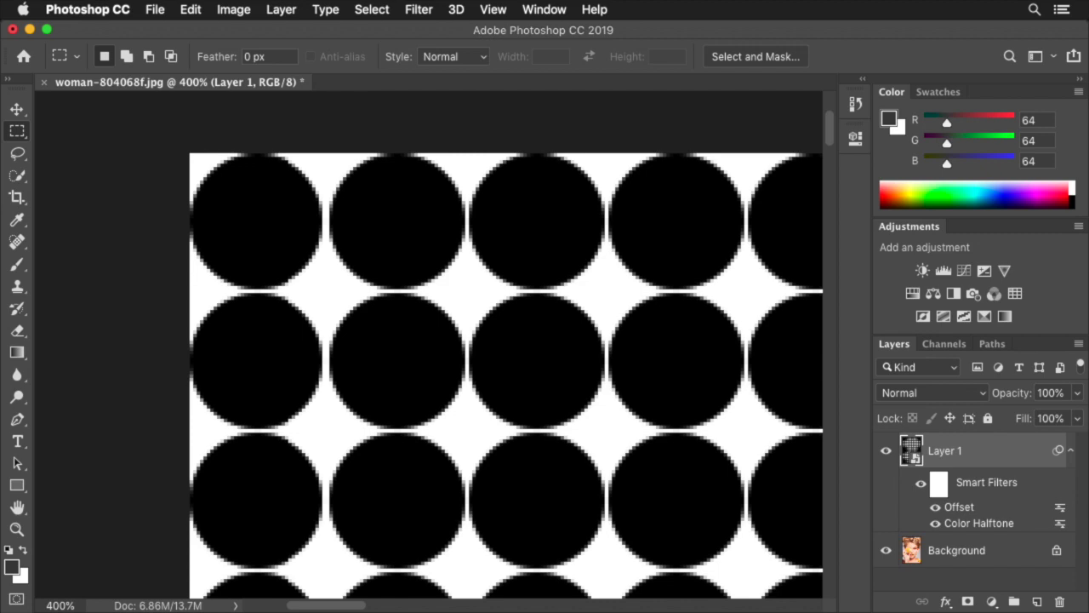
# - Set Layer 1's blend mode to Screen so the photo shows through the black dots
pyautogui.press('super+KP_0')
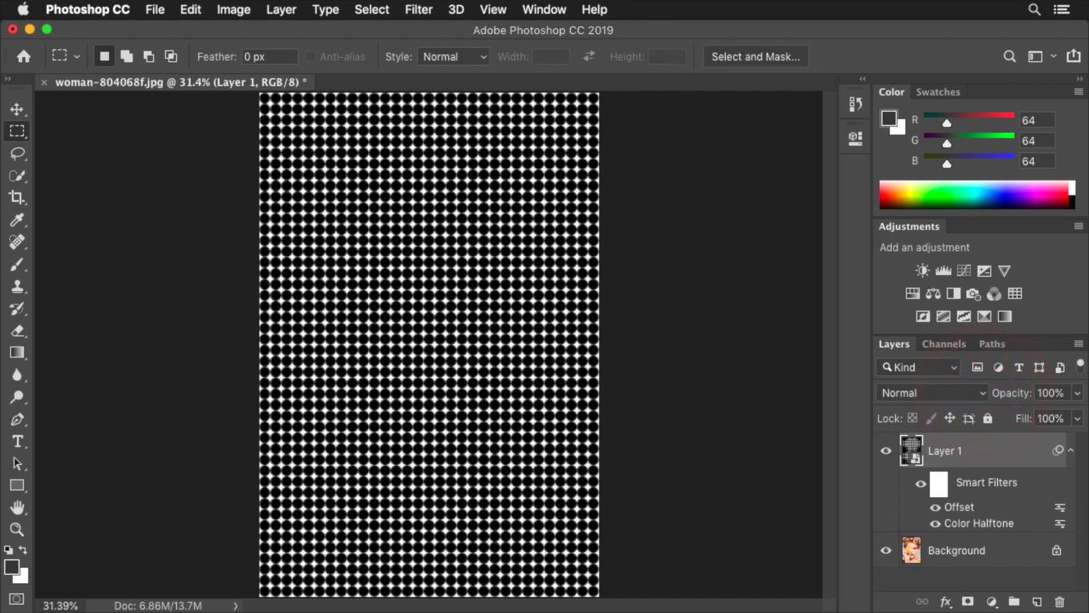
pyautogui.click(984, 398)
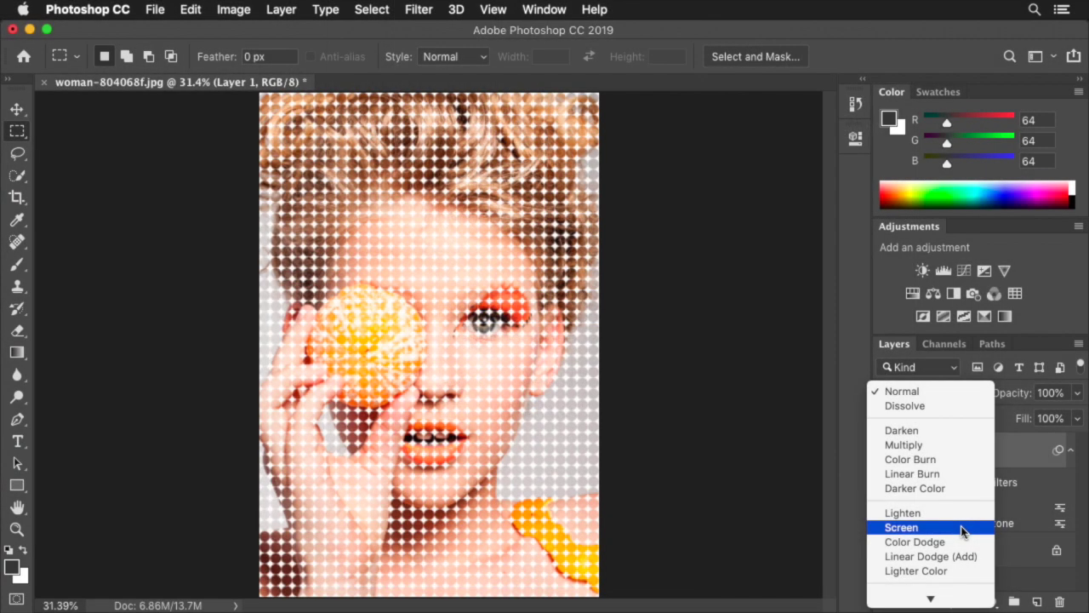
pyautogui.click(963, 528)
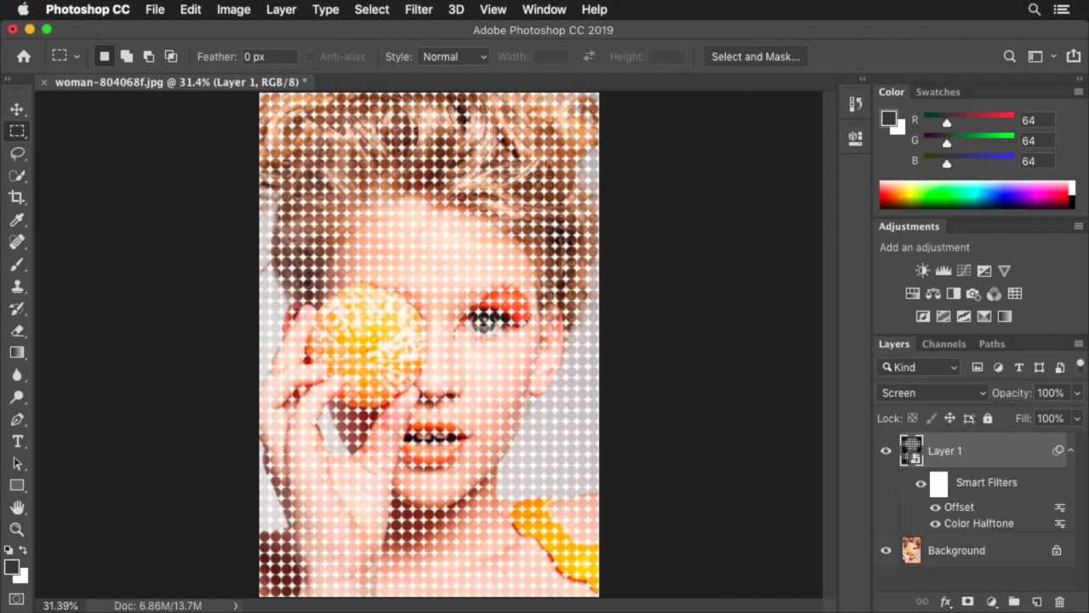
pyautogui.press('super+KP_Add')
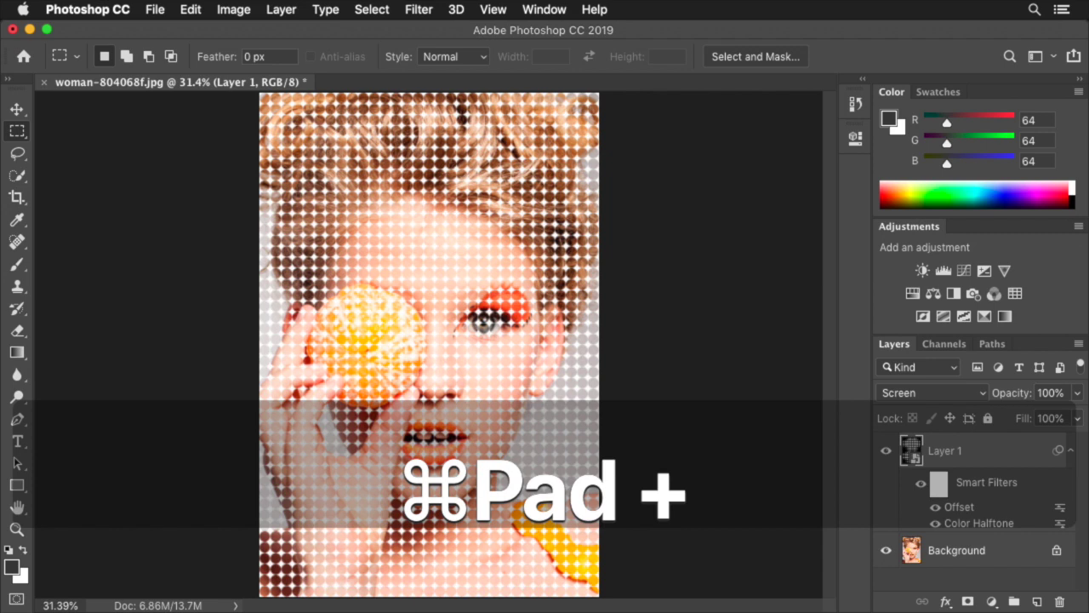
pyautogui.press('super+KP_Add')
pyautogui.press('super+KP_Add')
pyautogui.press('super+KP_Add')
pyautogui.press('super+KP_Add')
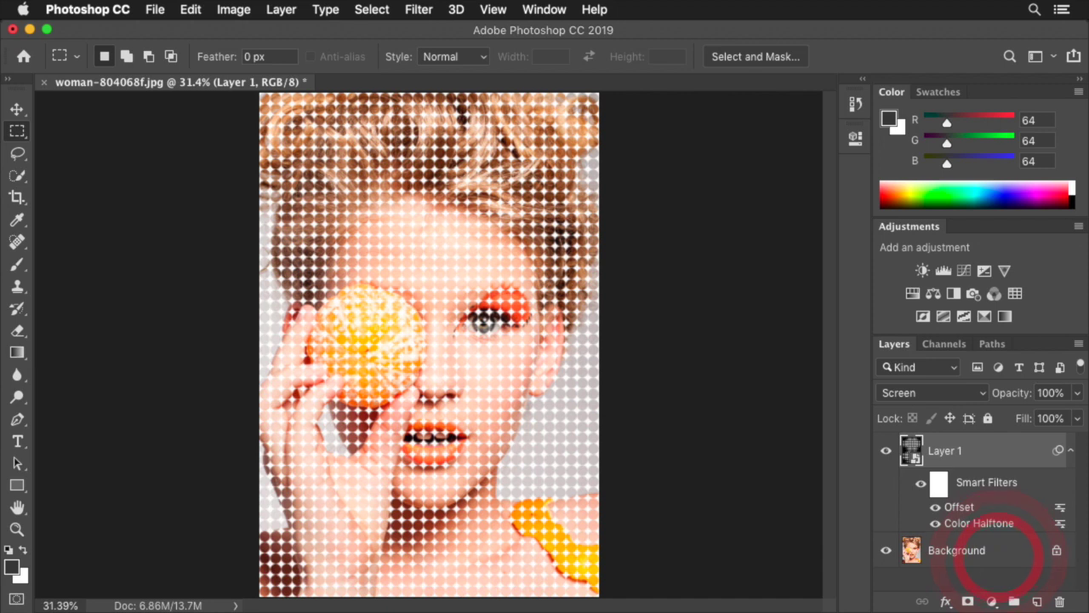
# - Convert the Background layer into a smart object for re-editable smart filters
pyautogui.click(998, 555)
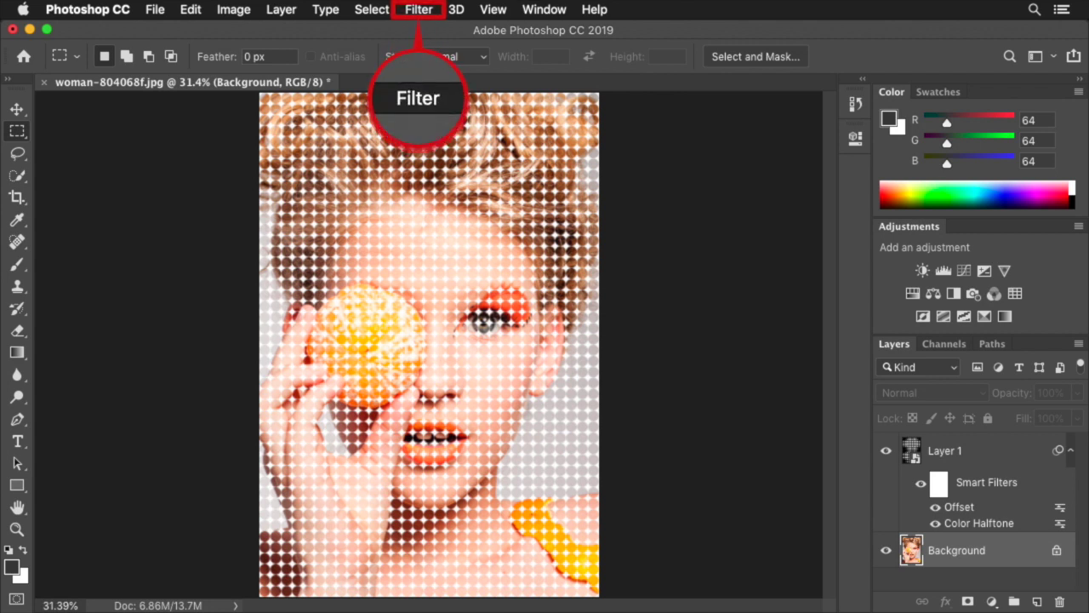
pyautogui.click(418, 10)
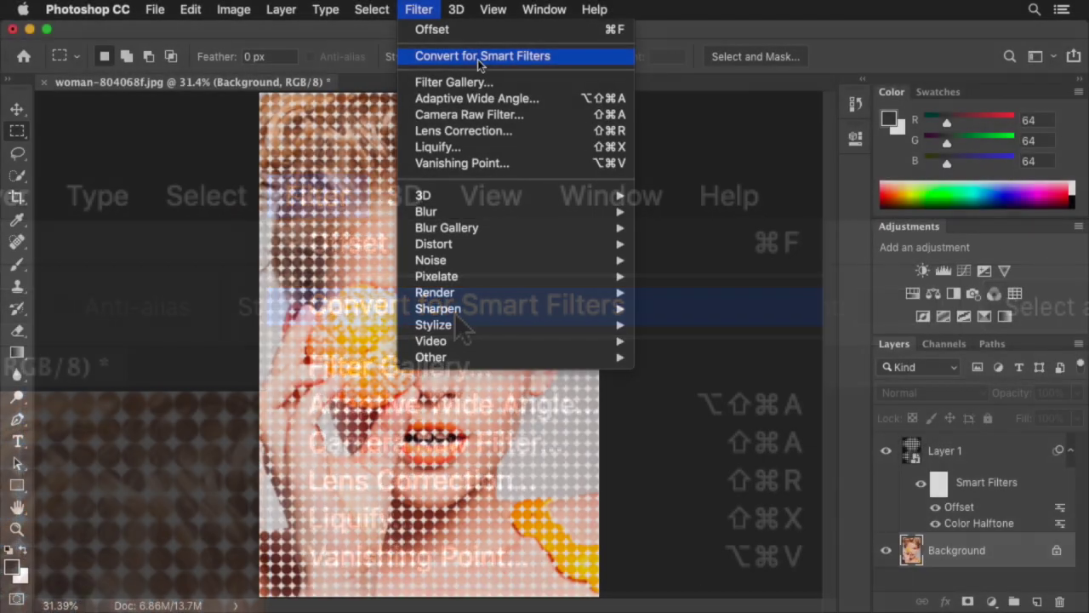
pyautogui.click(478, 56)
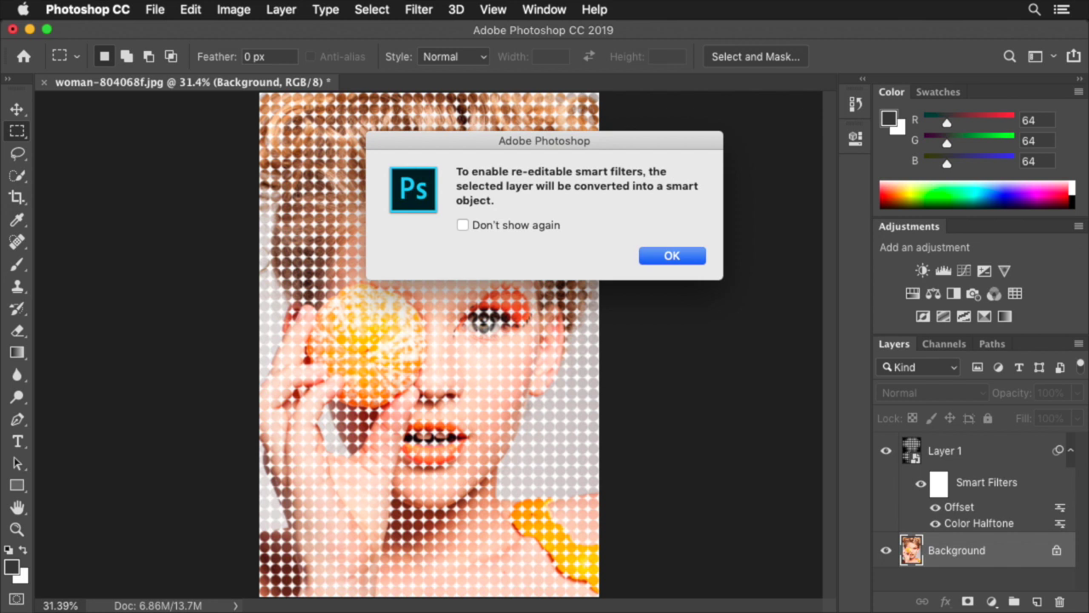
pyautogui.click(673, 256)
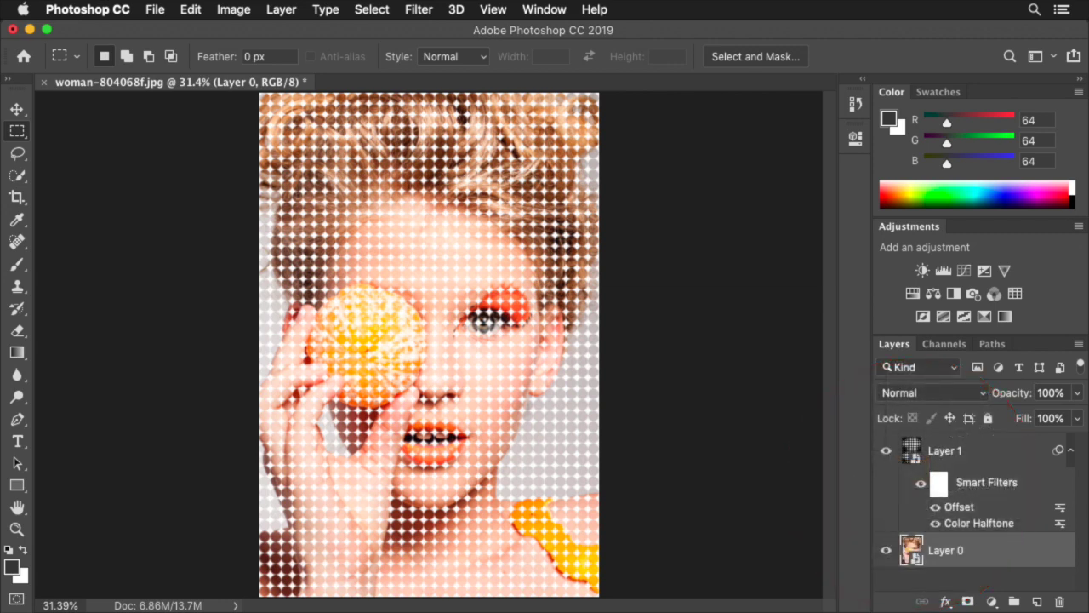
# - Apply the Mosaic filter to Layer 0 with a cell size of 41 square, so each dot gets a single color
pyautogui.press('super+KP_Add')
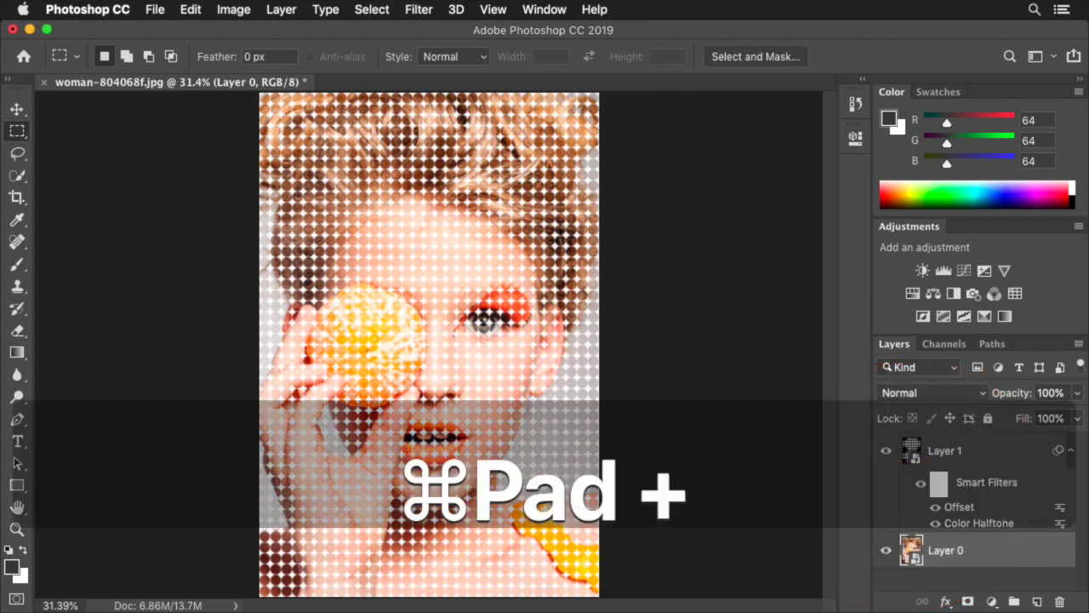
pyautogui.press('super+KP_Add')
pyautogui.press('super+KP_Add')
pyautogui.press('super+KP_Add')
pyautogui.press('super+KP_Add')
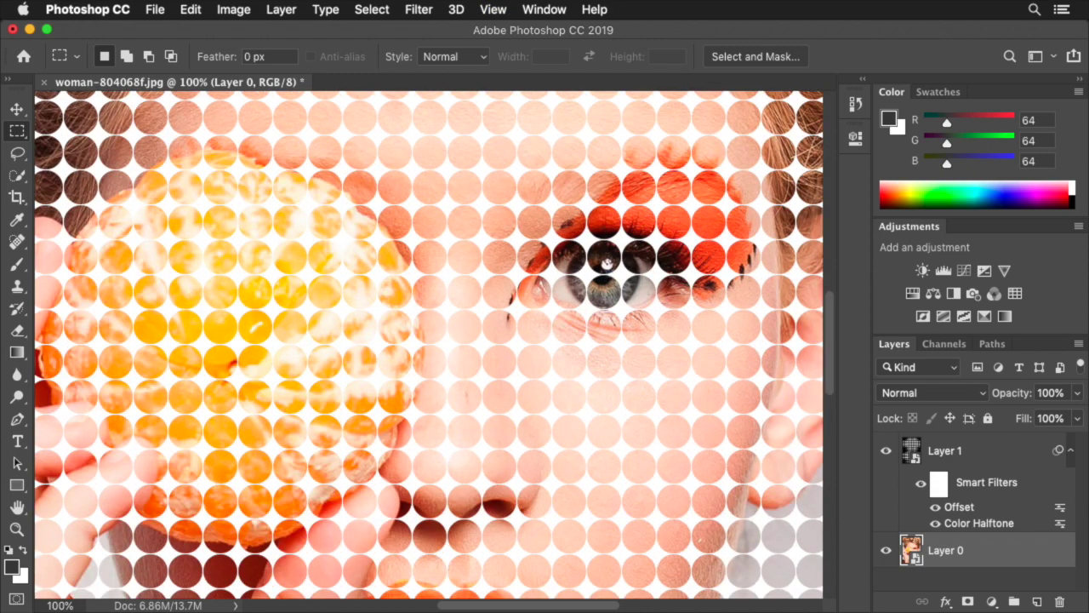
pyautogui.click(533, 359)
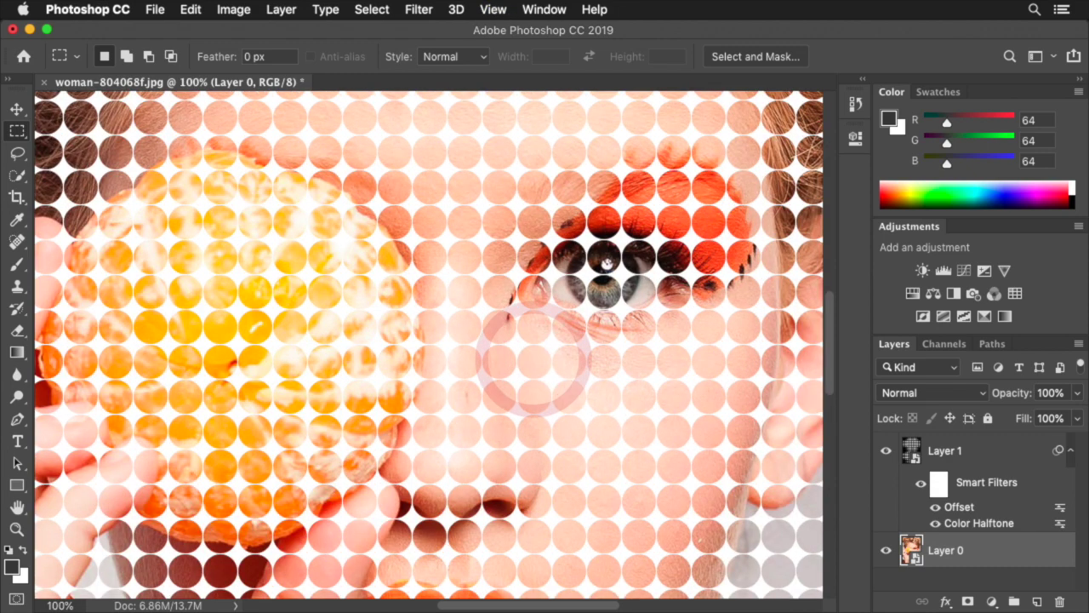
pyautogui.press('space')
pyautogui.moveTo(534, 360); pyautogui.dragTo(380, 360)
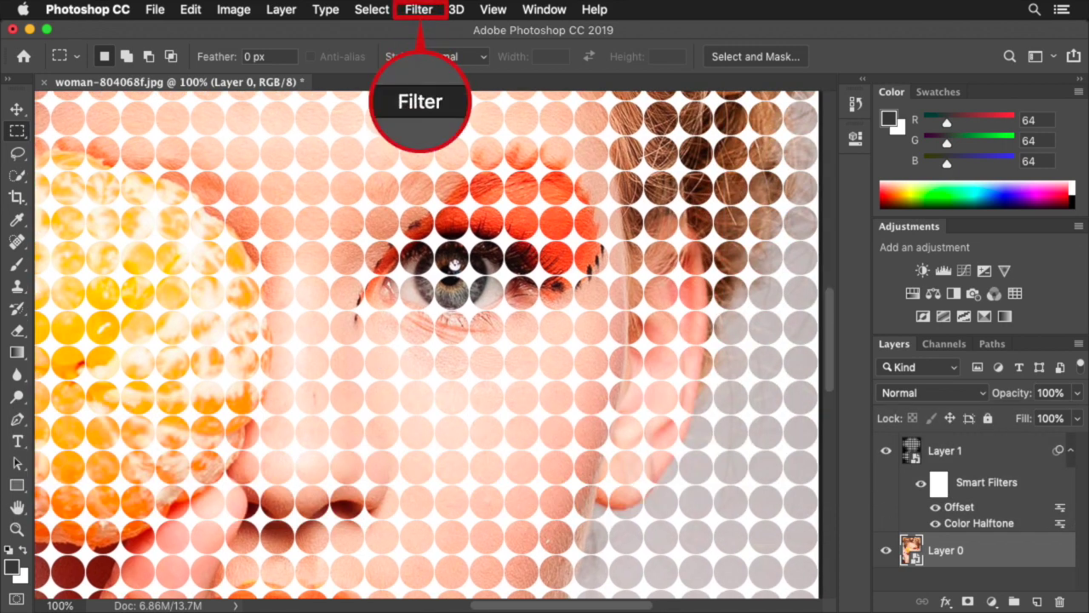
pyautogui.click(419, 9)
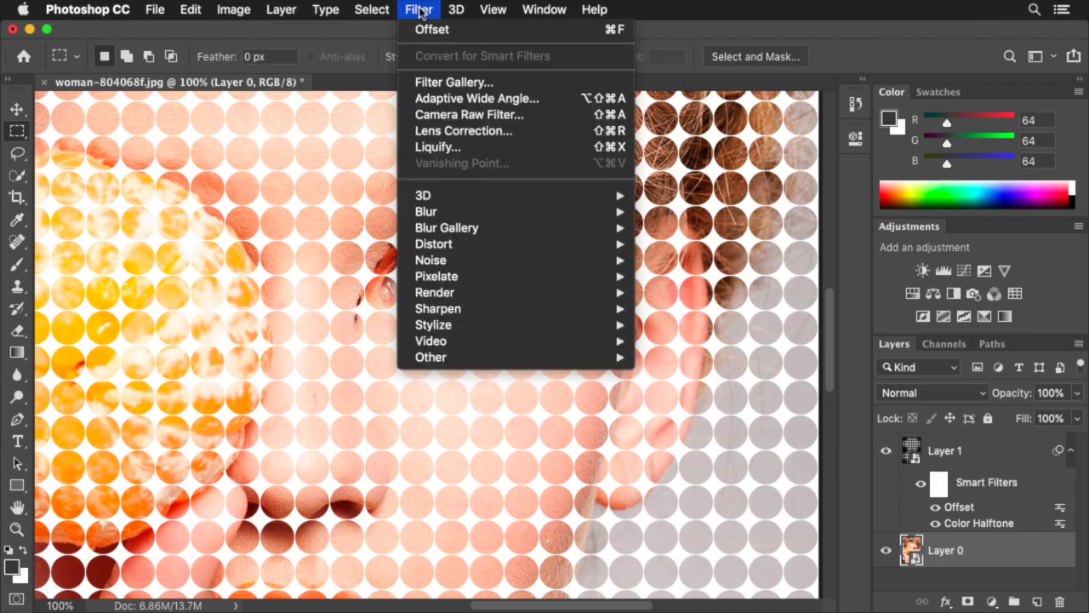
pyautogui.moveTo(508, 281)
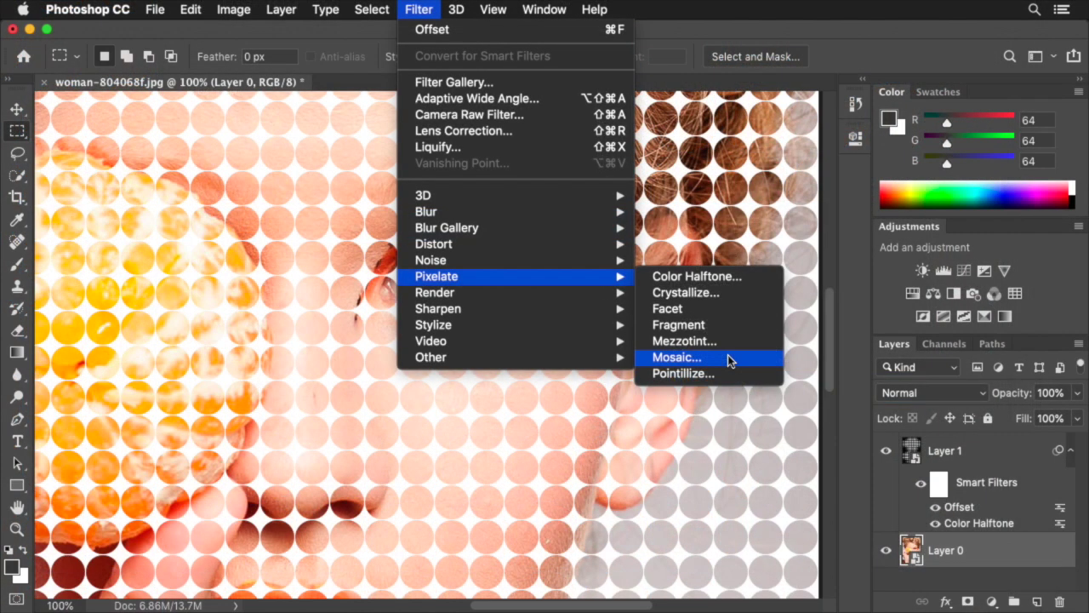
pyautogui.click(823, 393)
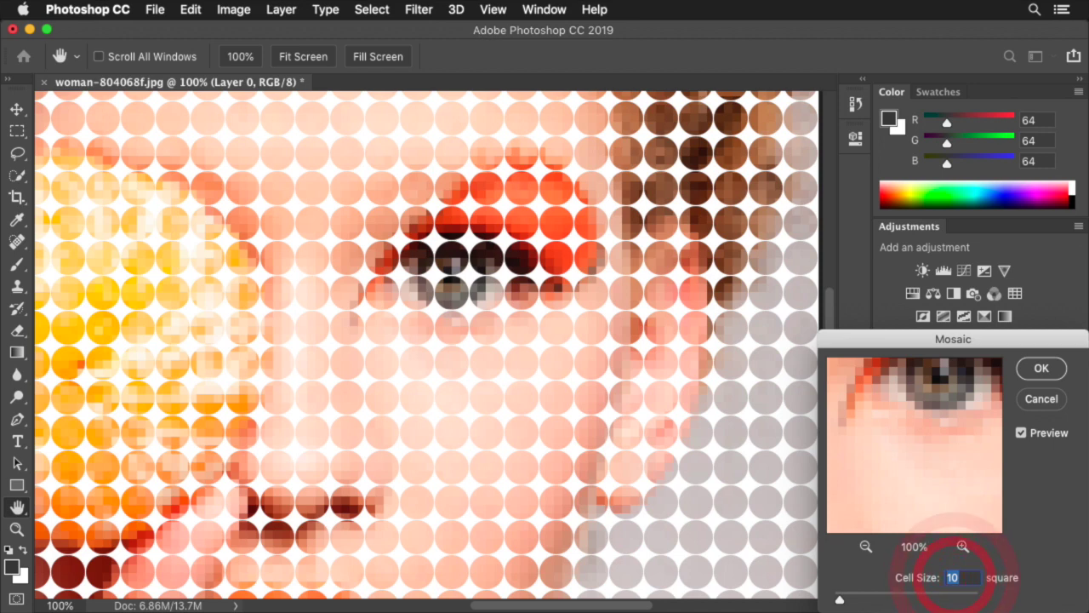
pyautogui.write('41')
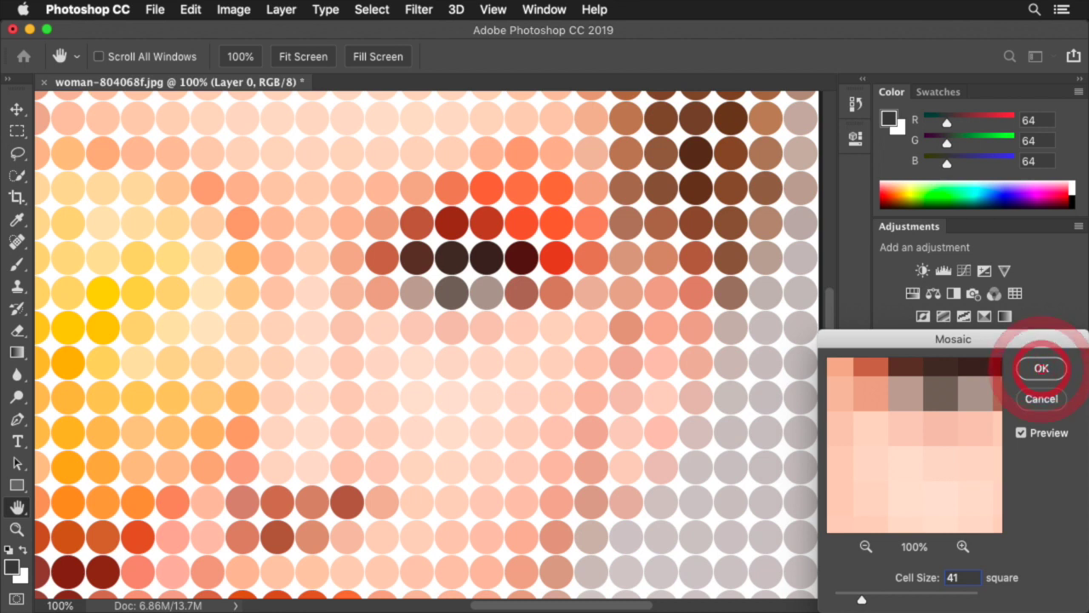
pyautogui.click(1054, 372)
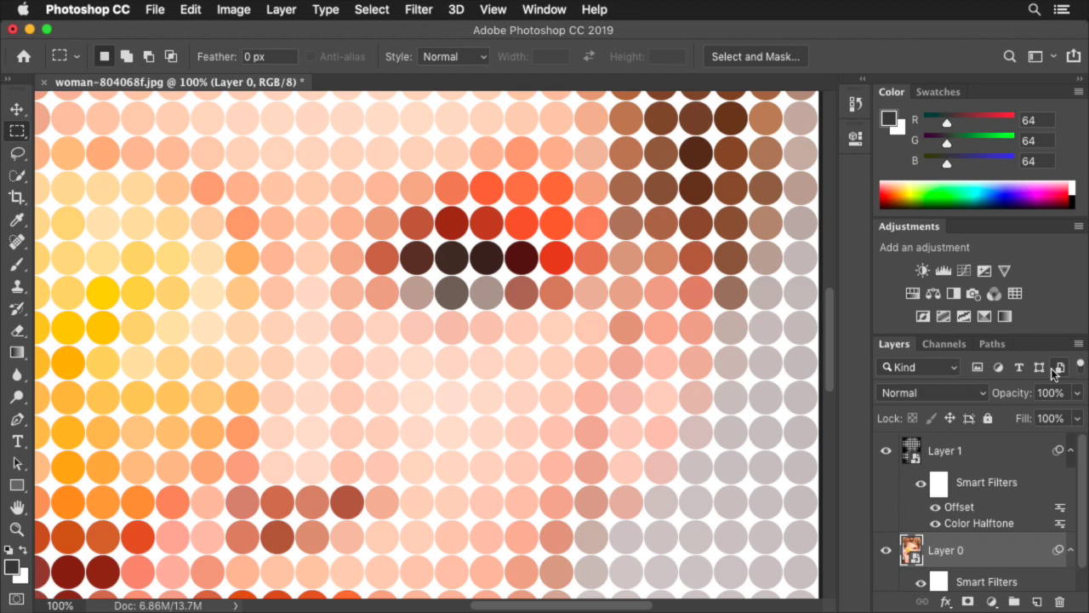
# - Hide Layer 1 and switch off Layer 0's smart filters to compare the mosaic with the original photo
pyautogui.press('super+KP_0')
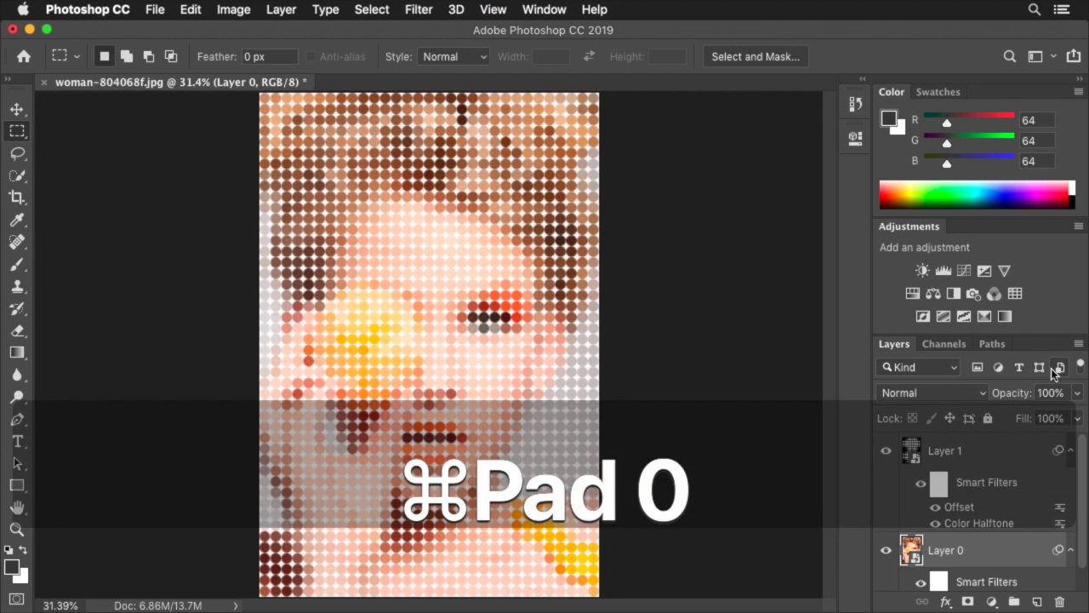
pyautogui.press('super+KP_Add')
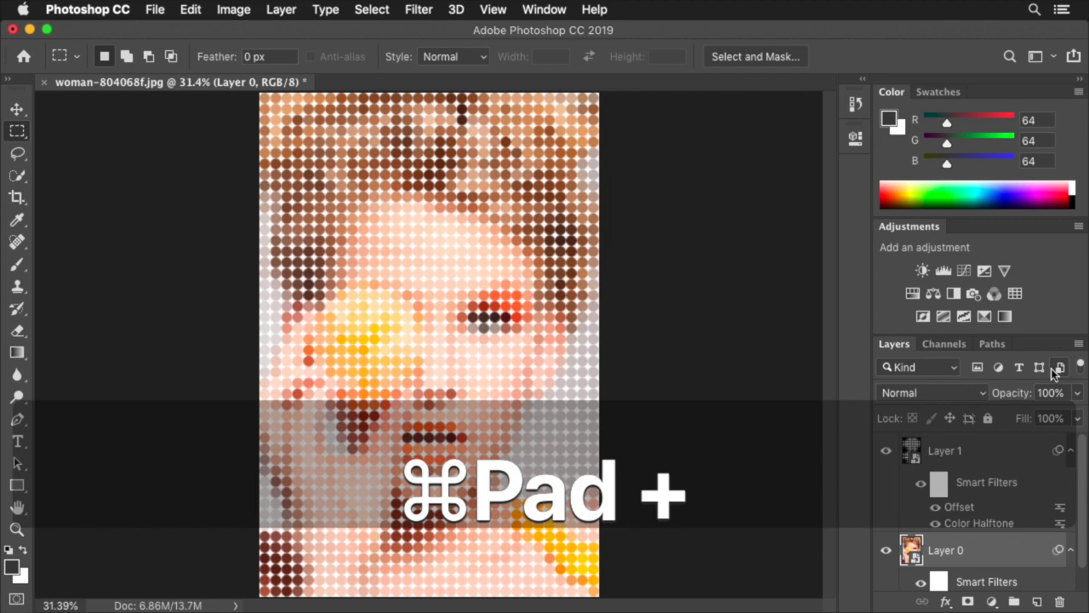
pyautogui.press('super+KP_Add')
pyautogui.press('super+KP_Add')
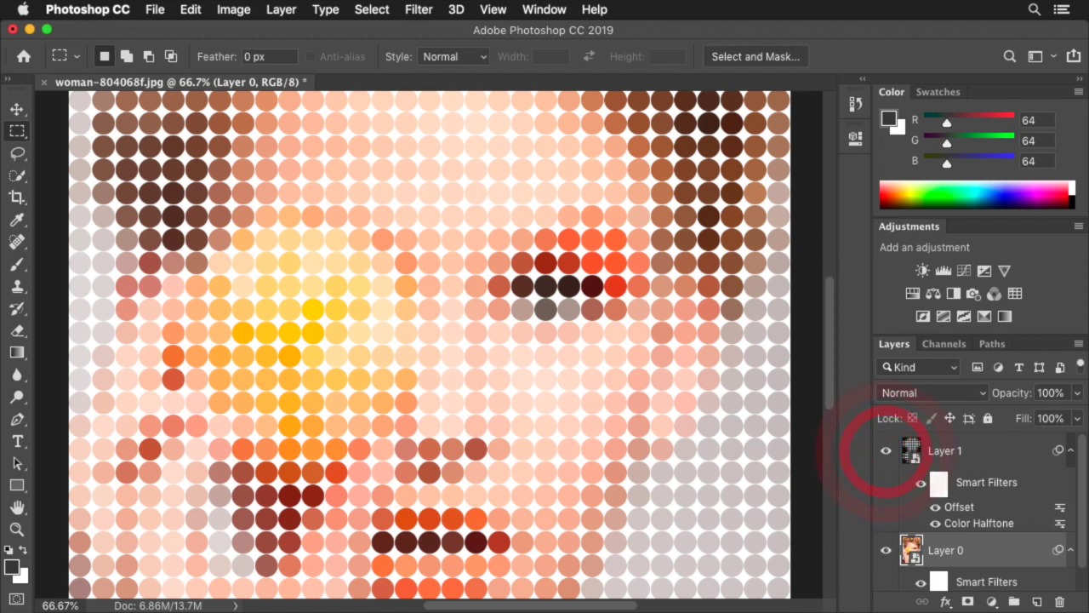
pyautogui.click(886, 451)
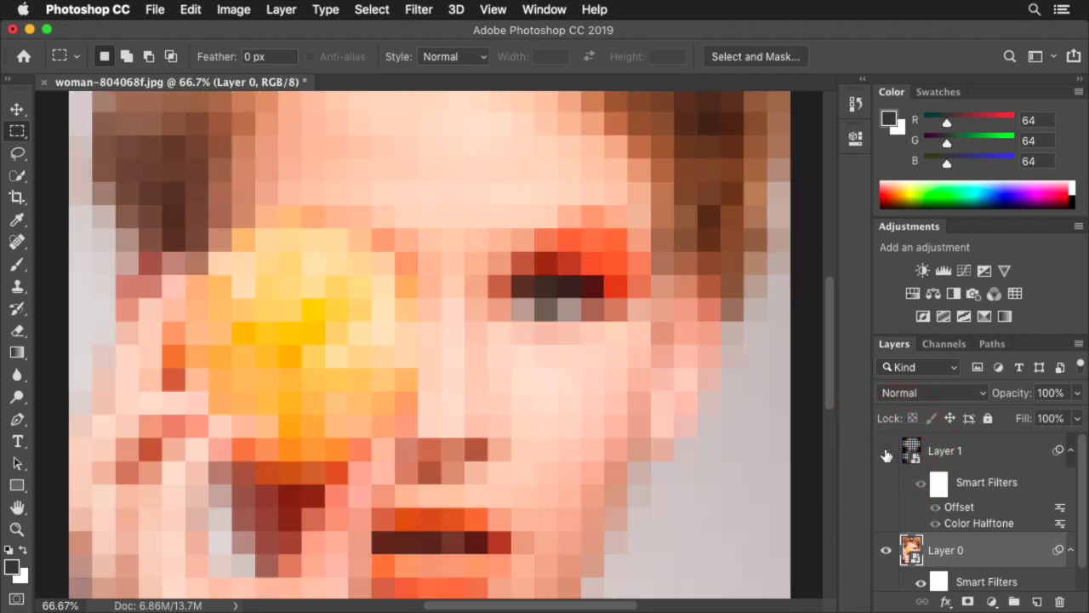
pyautogui.scroll(-1, 886, 455)
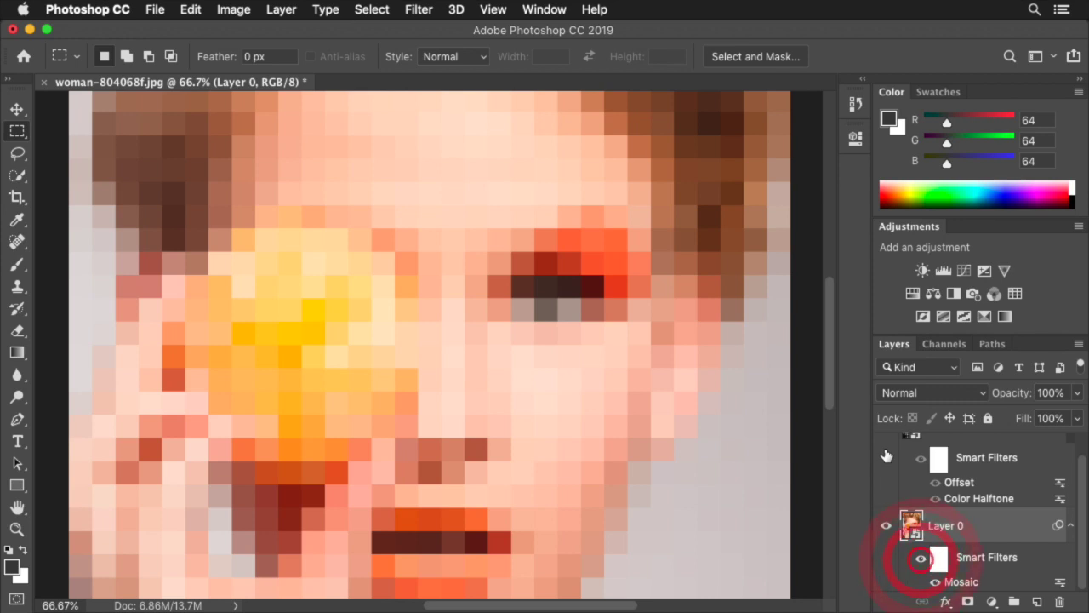
pyautogui.click(921, 557)
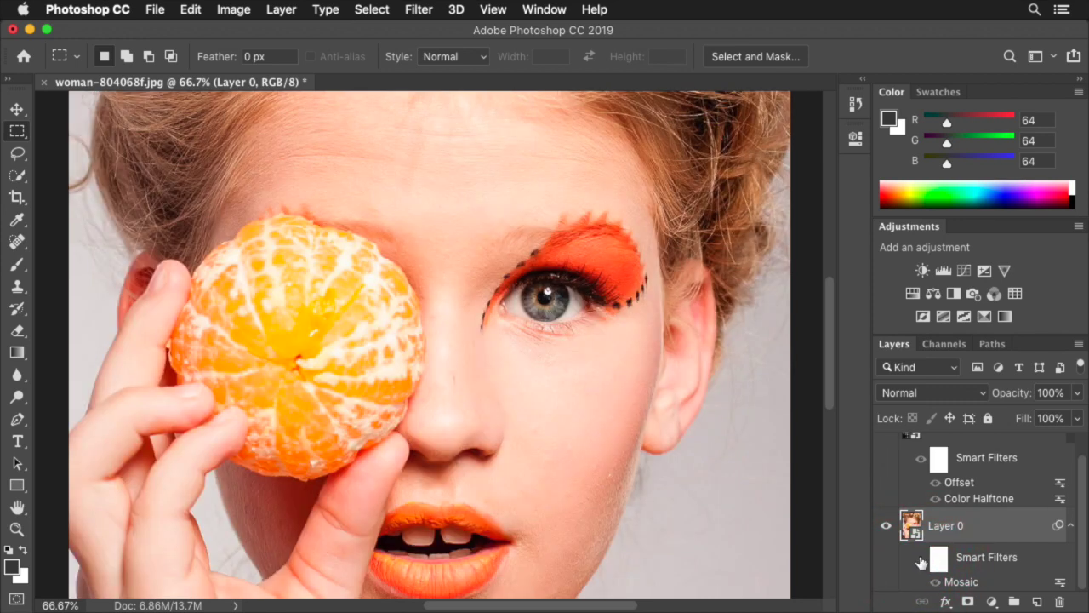
# - Collapse Layer 1's smart filter list and make Layer 1 and Layer 0's smart filters visible again
pyautogui.scroll(1, 921, 562)
pyautogui.click(1071, 453)
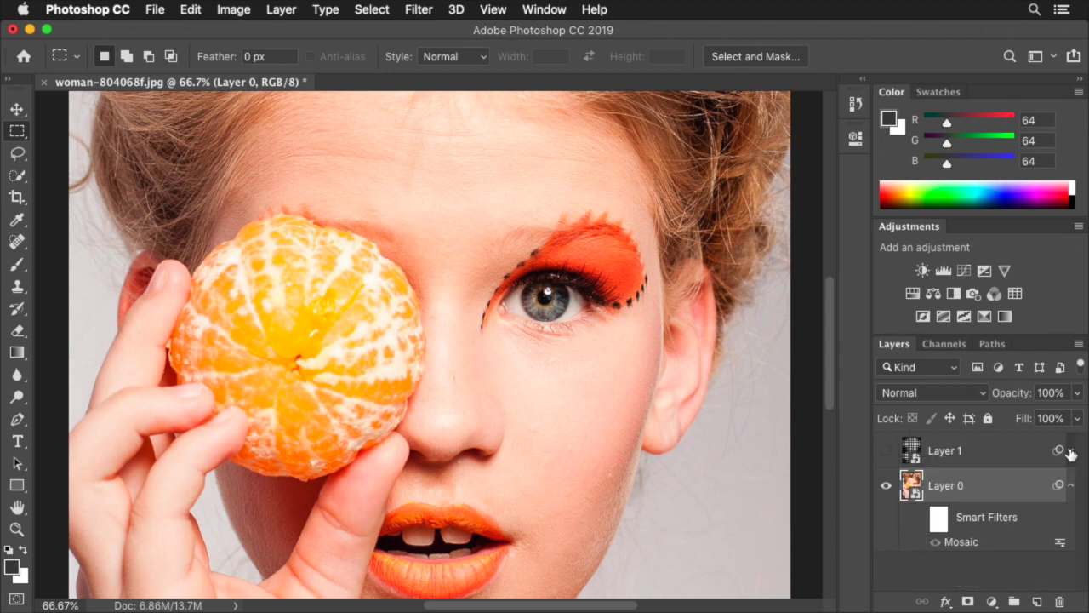
pyautogui.click(886, 454)
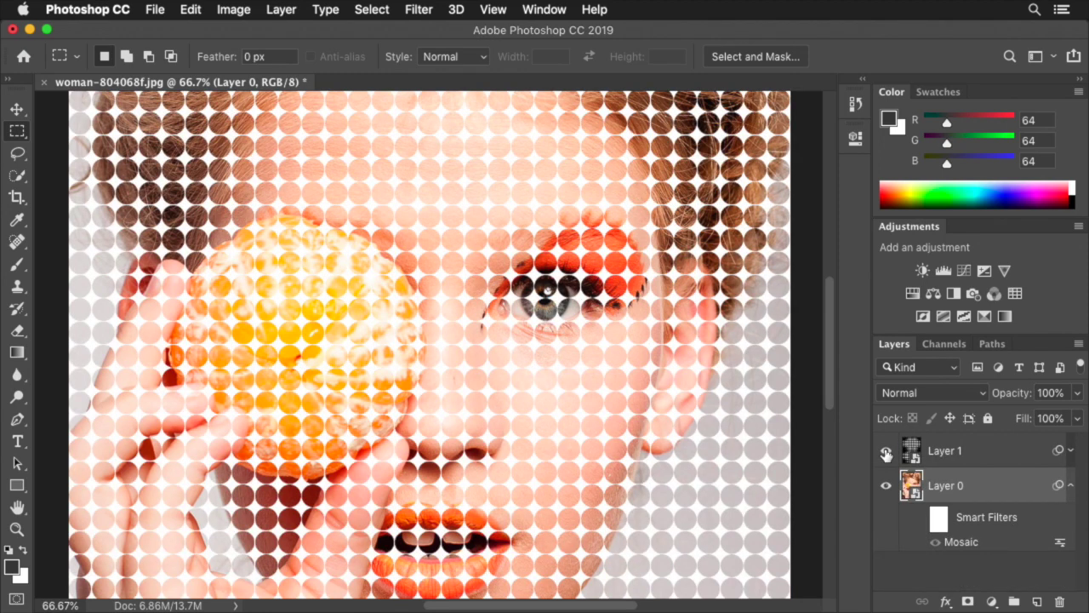
pyautogui.click(921, 520)
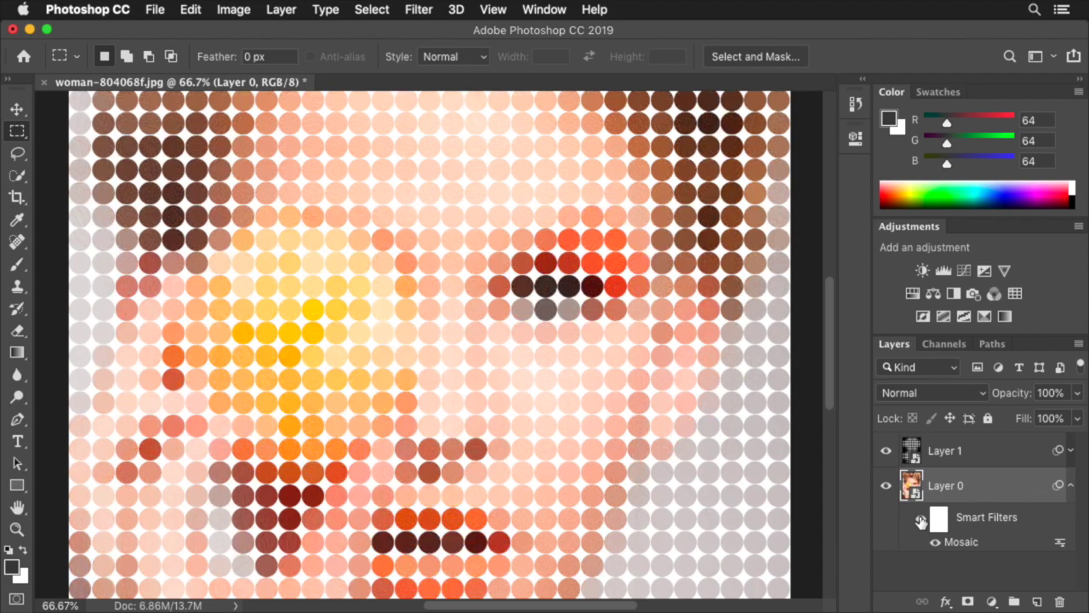